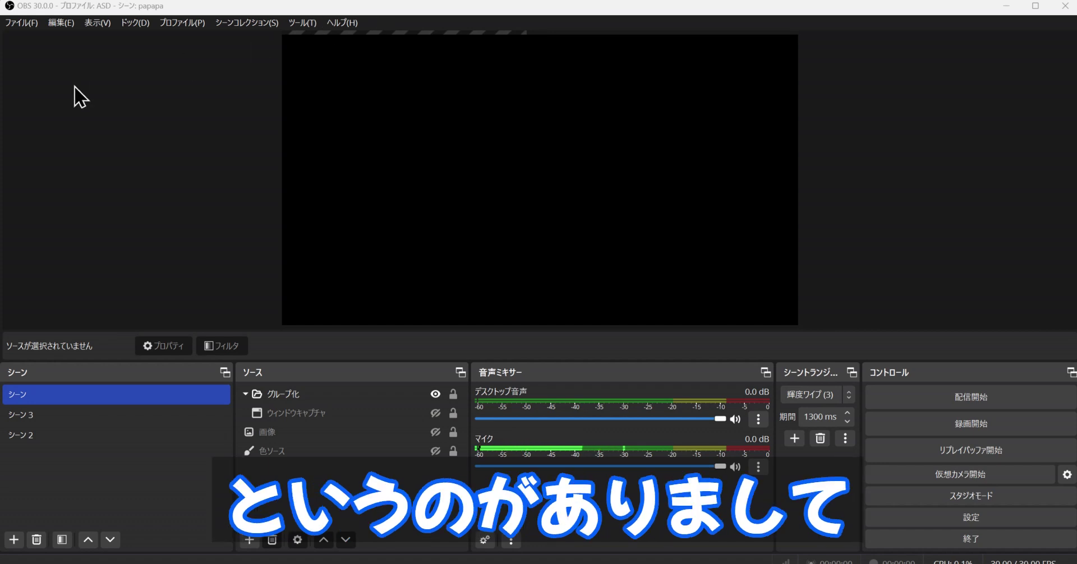
Upload the previous OBS log file and open its analysis in the OBS Log Analyzer.
click(348, 24)
mouse_move(383, 99)
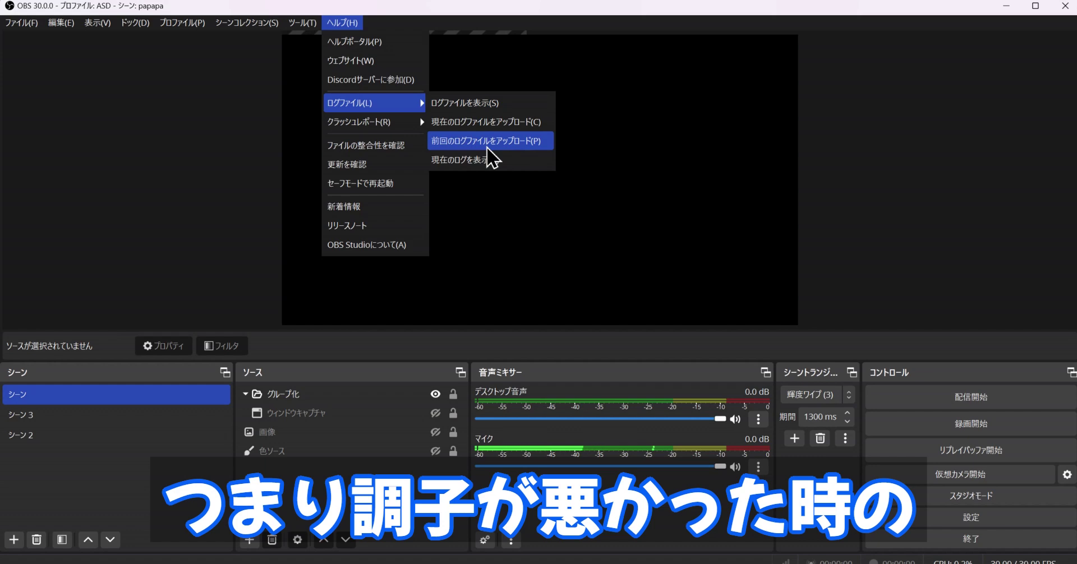
click(487, 147)
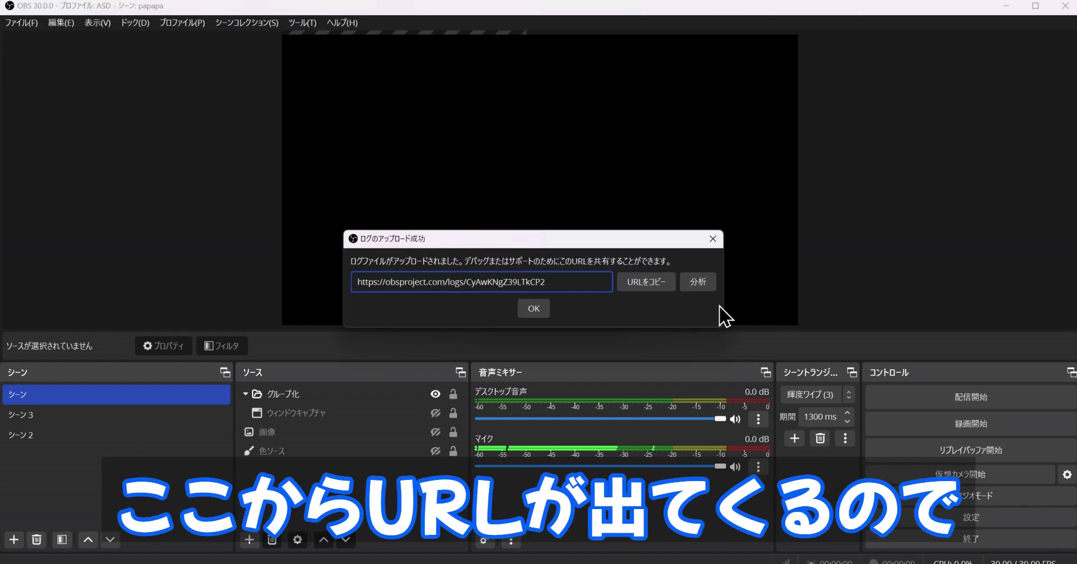
click(695, 286)
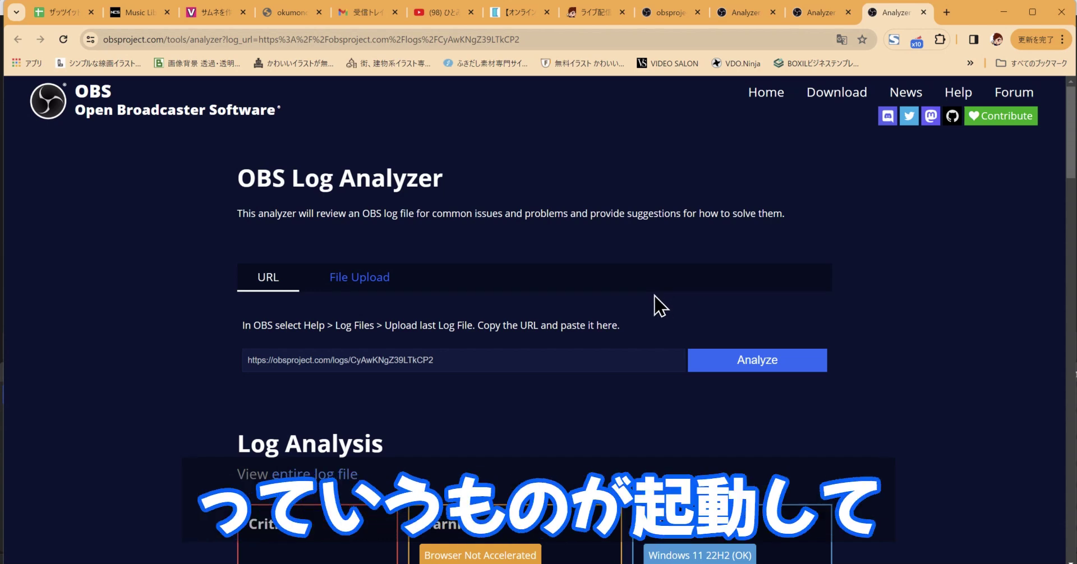
Review the Log Analysis overview with its Critical, Warning and Info categories.
scroll(649, 265, down, 3)
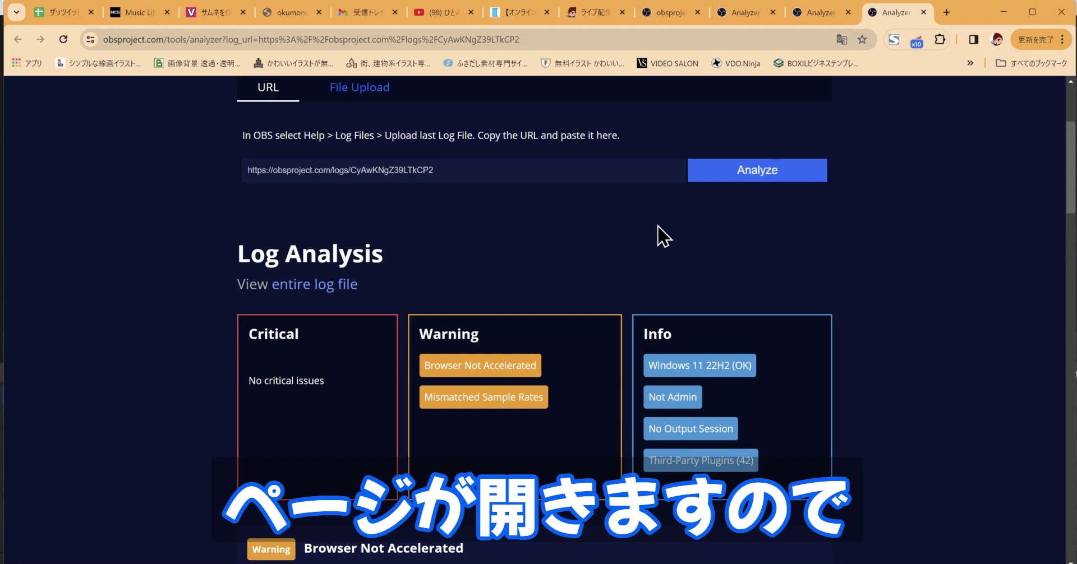
scroll(658, 225, down, 10)
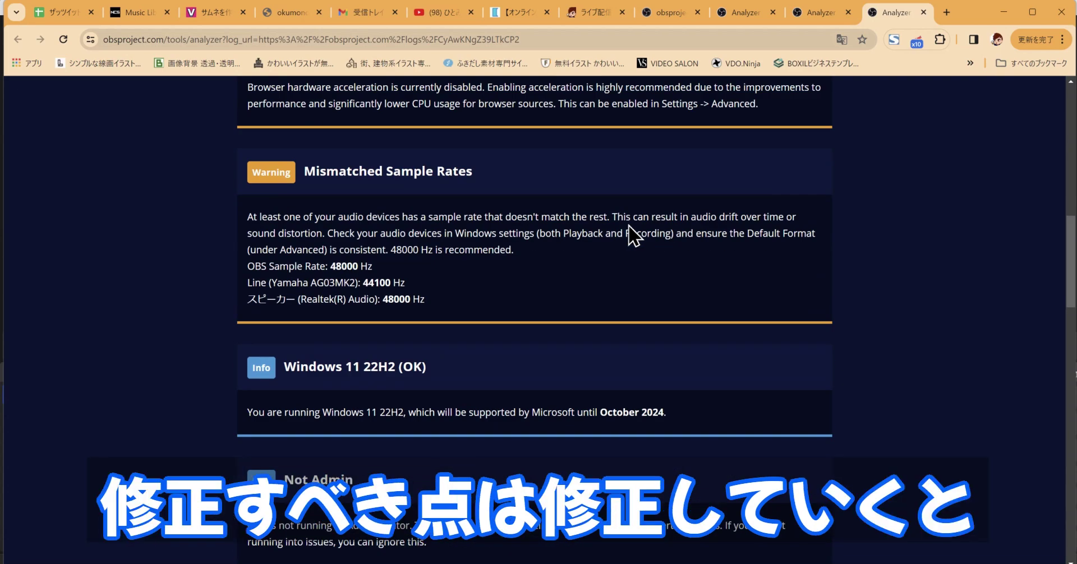
scroll(629, 225, up, 6)
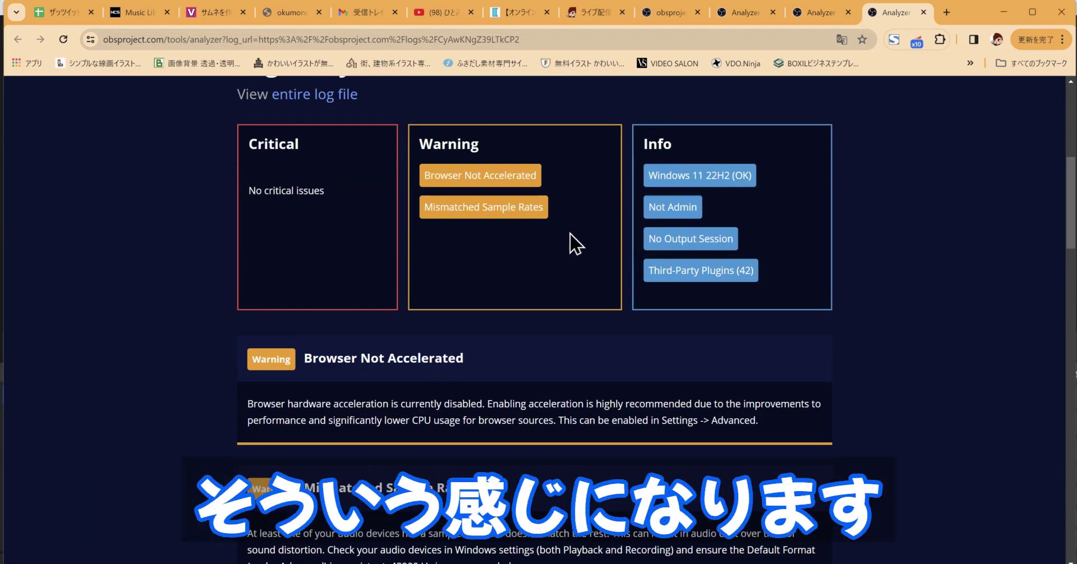
scroll(570, 233, up, 3)
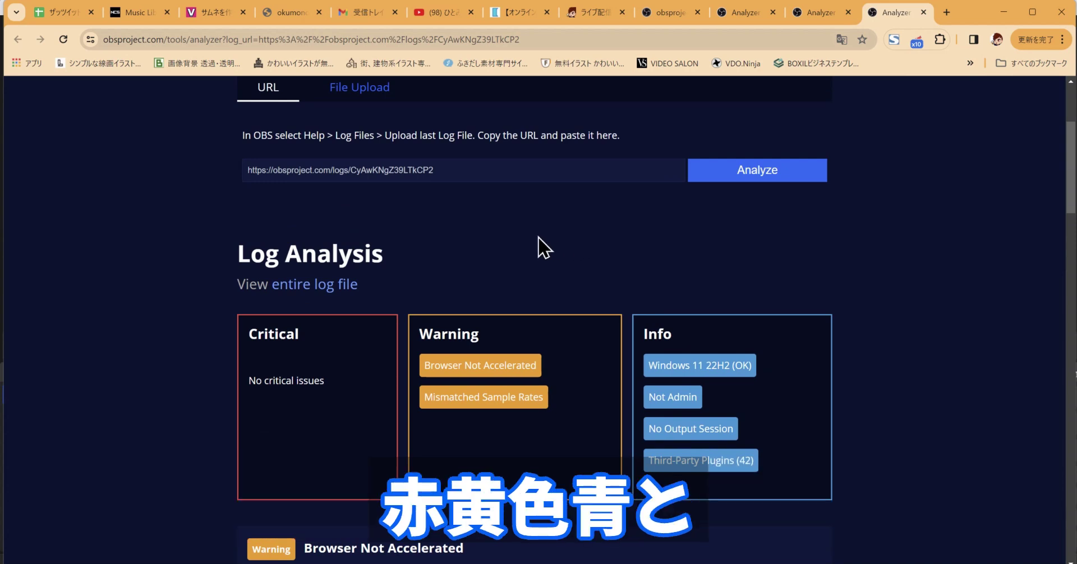
scroll(249, 340, down, 3)
scroll(249, 339, up, 1)
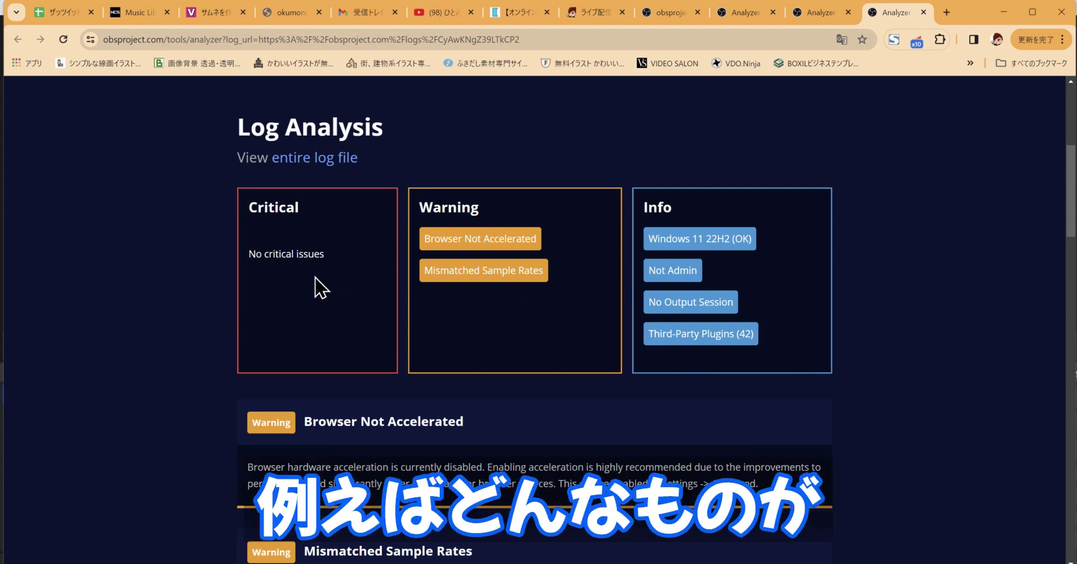
scroll(314, 277, down, 1)
scroll(189, 348, up, 2)
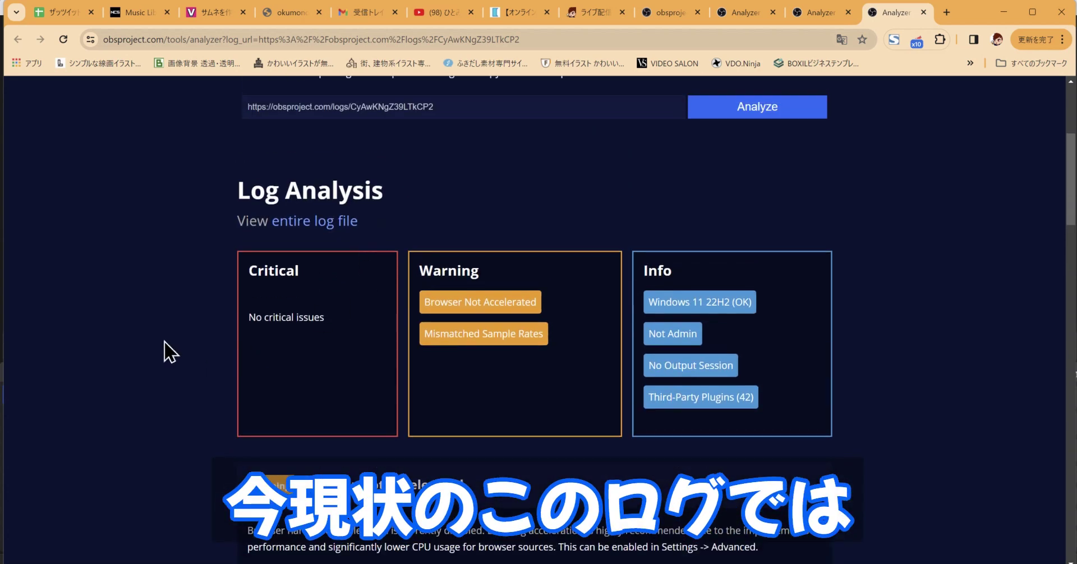
Read the detailed entries for browser acceleration, sample rates, Windows version, administrator mode and output session.
scroll(359, 280, down, 4)
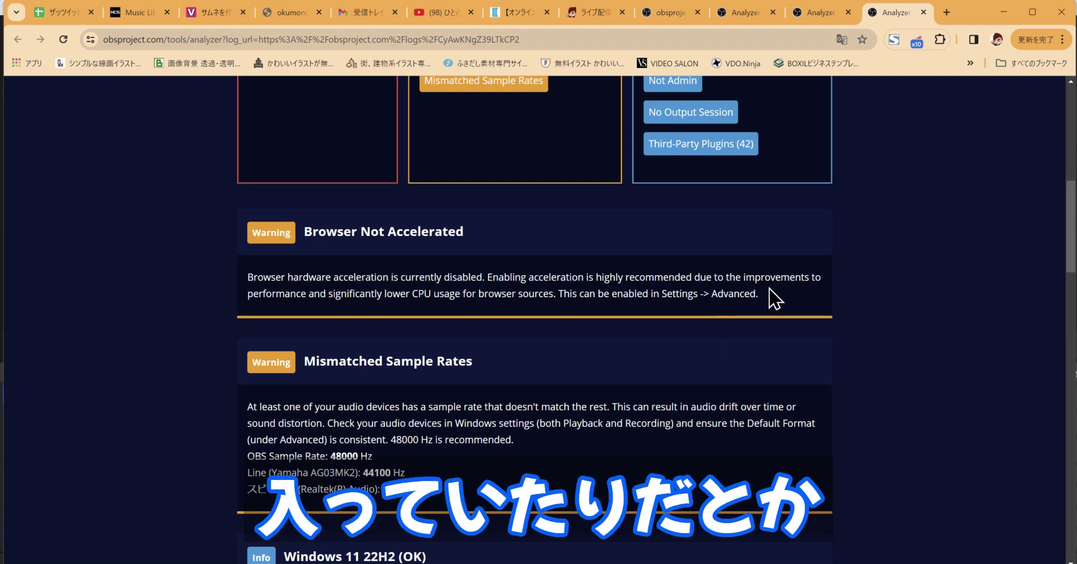
scroll(763, 289, down, 2)
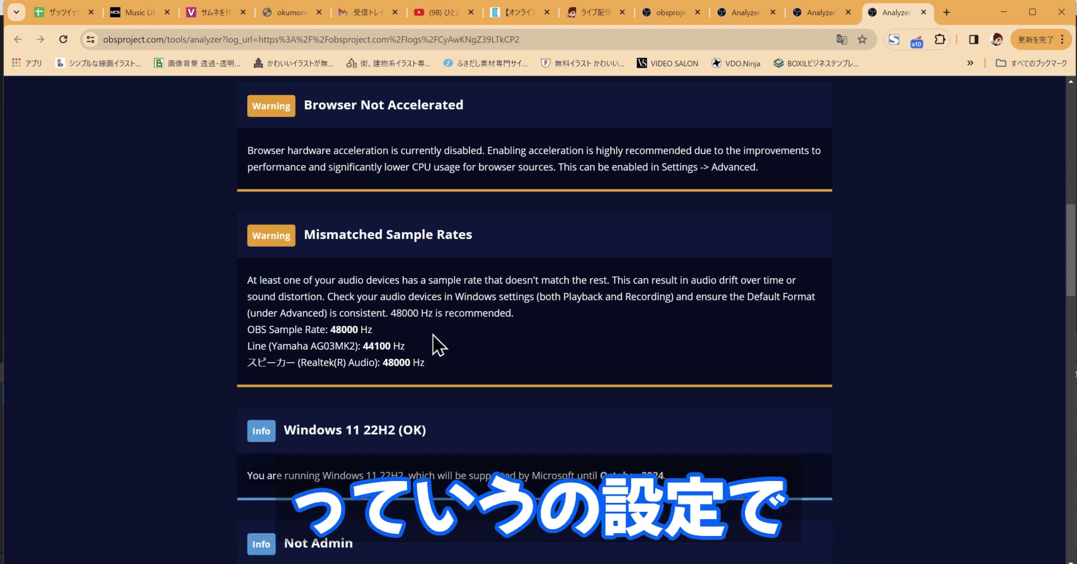
scroll(420, 368, down, 3)
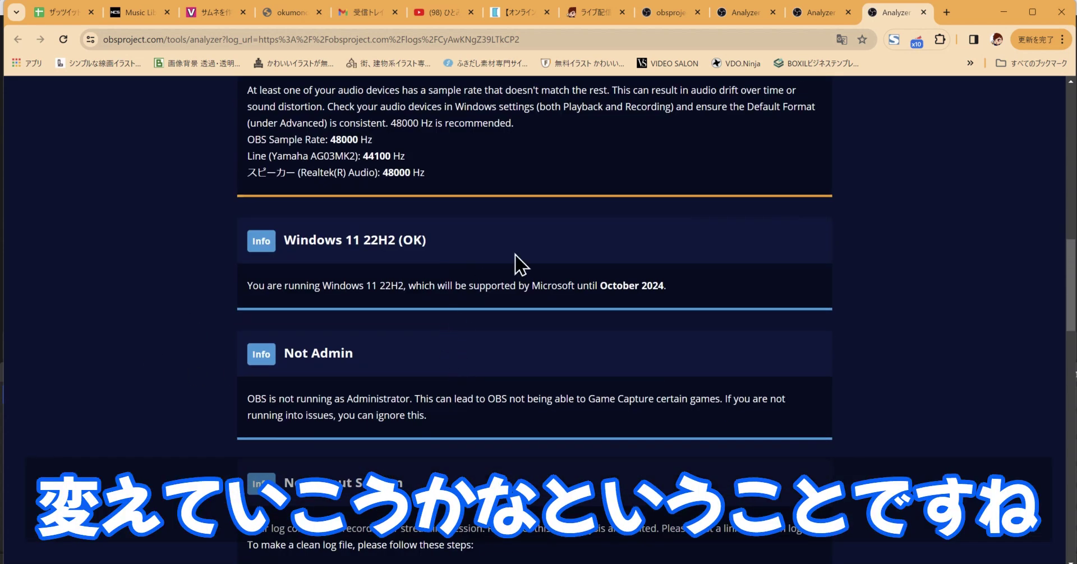
scroll(522, 232, down, 1)
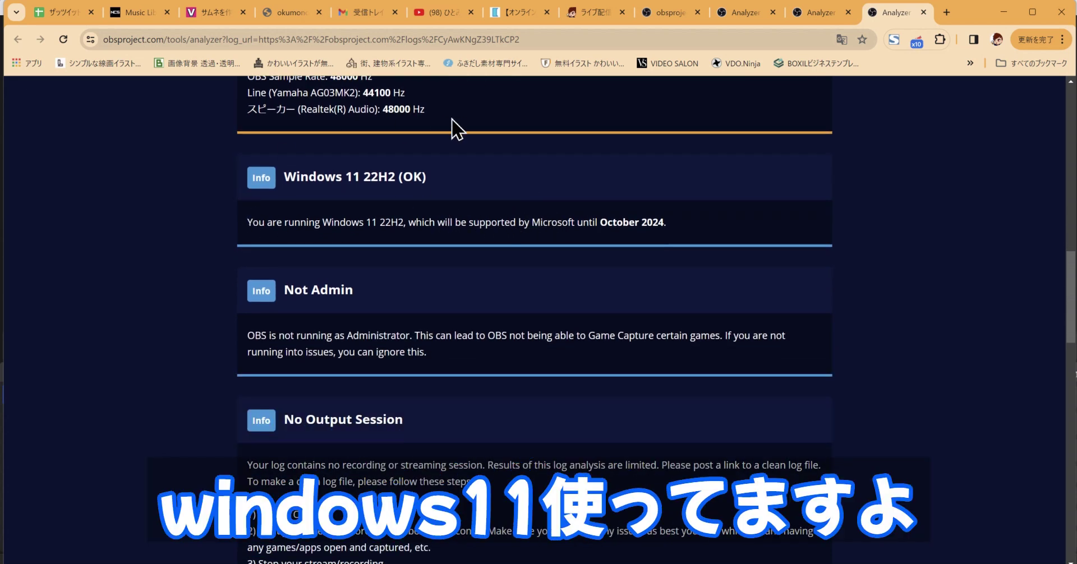
scroll(449, 128, down, 2)
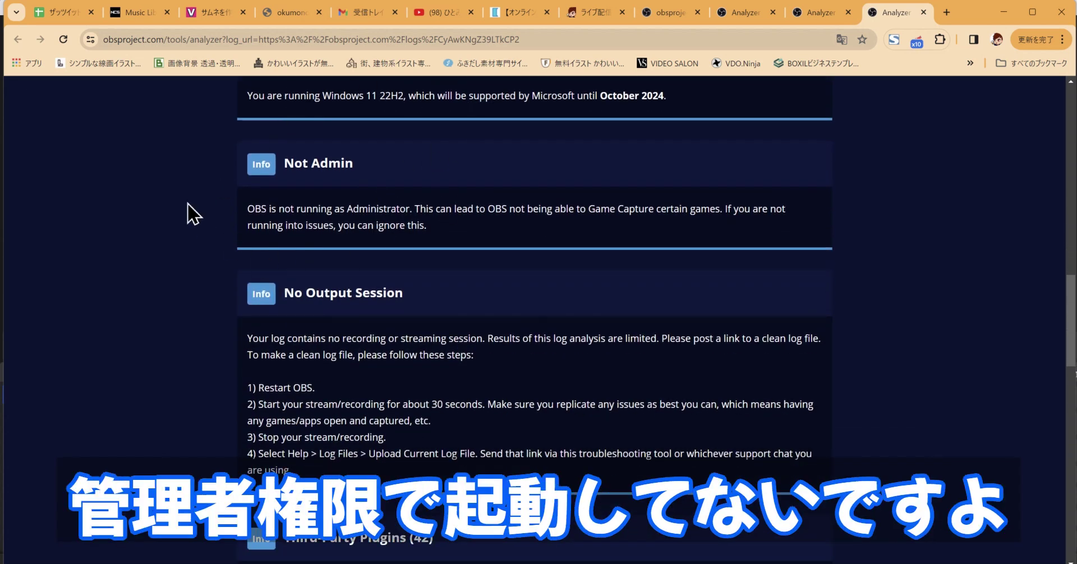
scroll(450, 231, down, 7)
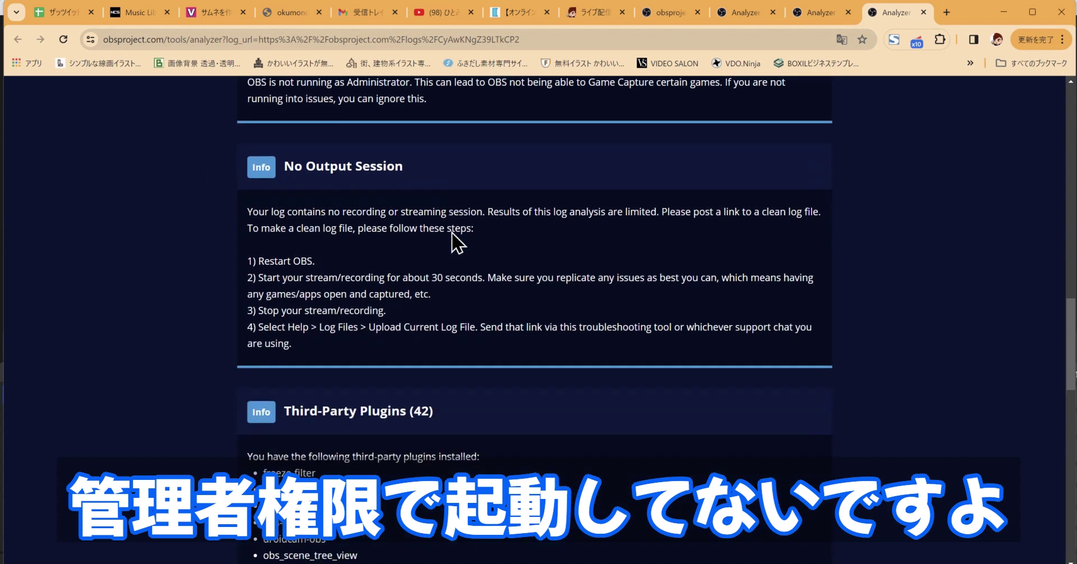
Examine the list of installed third-party plugins, then return to the Log Analysis summary.
scroll(567, 253, down, 4)
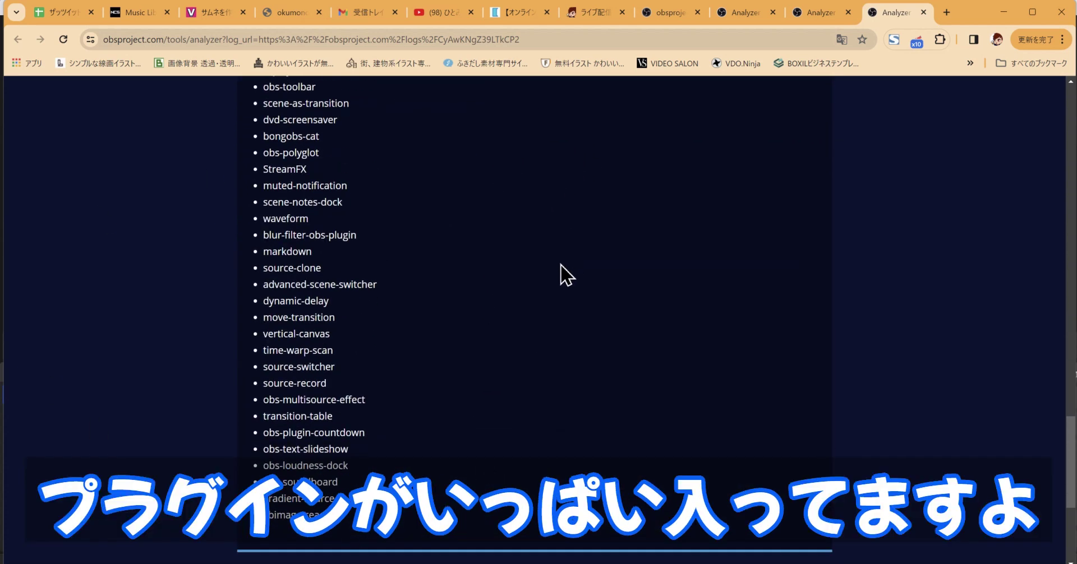
scroll(561, 264, up, 5)
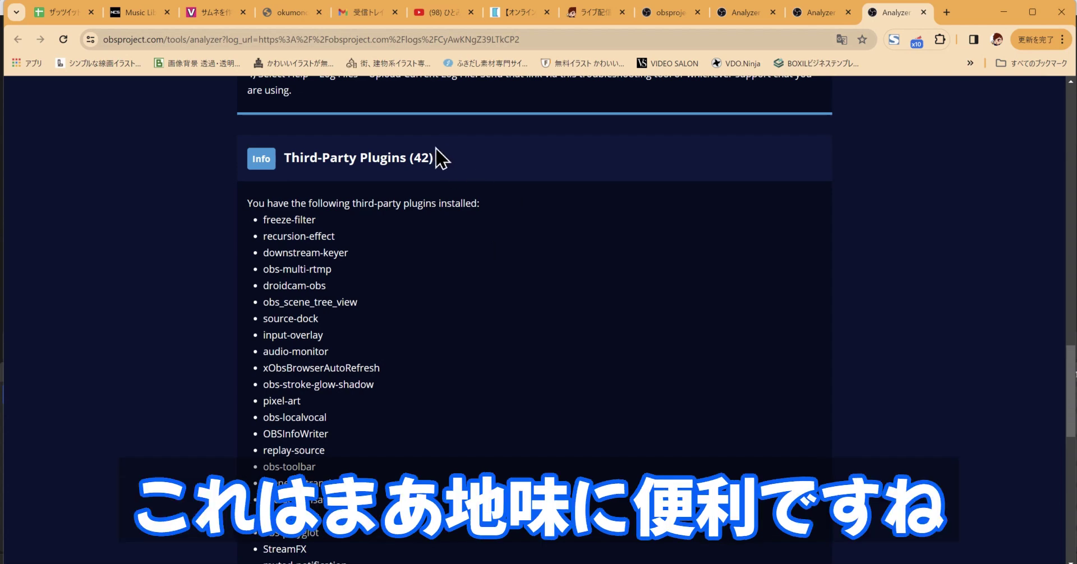
scroll(470, 252, down, 4)
scroll(470, 251, up, 10)
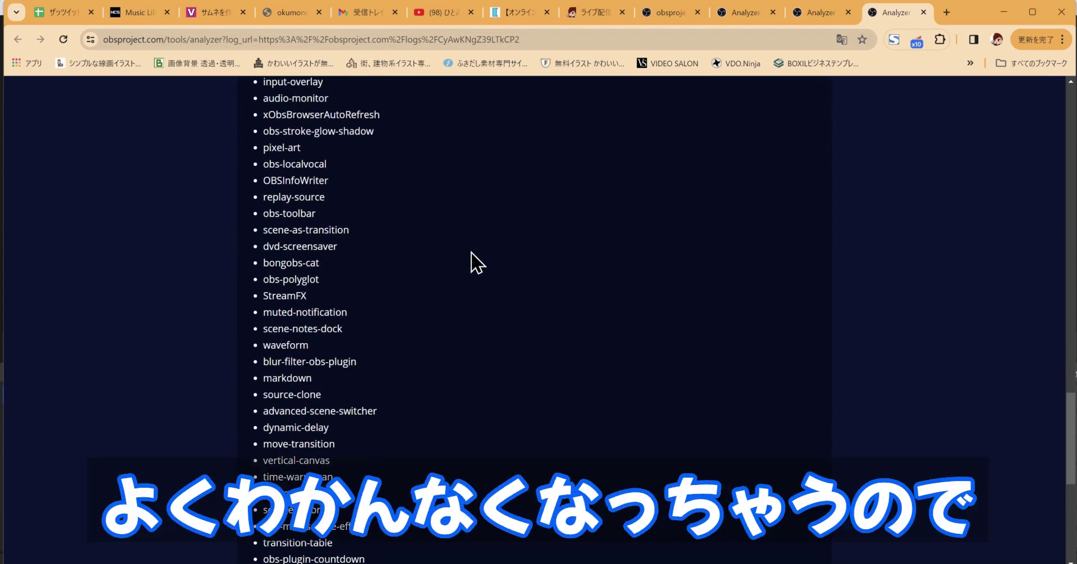
scroll(471, 263, down, 6)
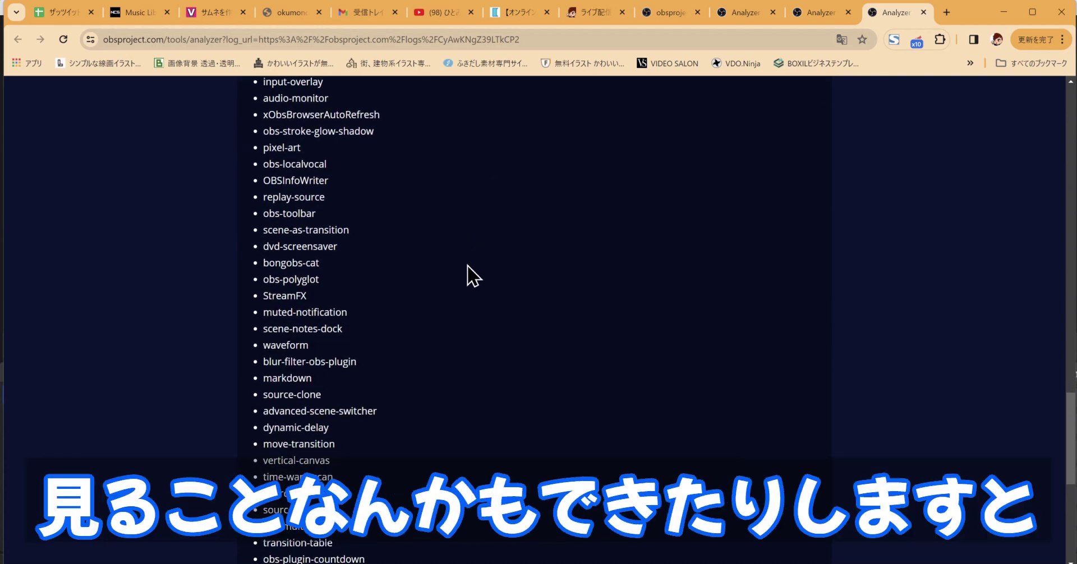
scroll(645, 384, up, 20)
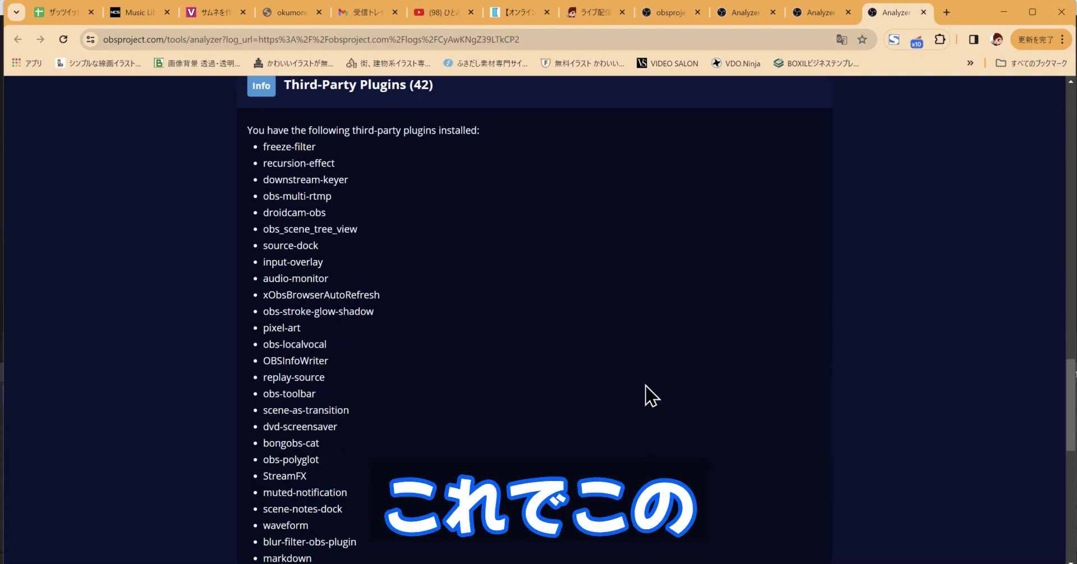
scroll(458, 453, down, 4)
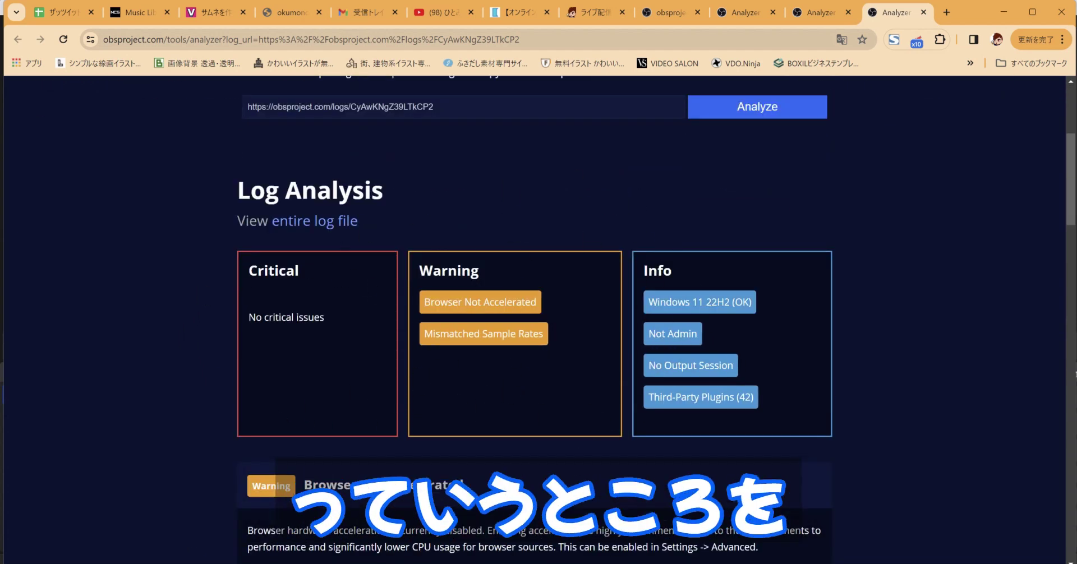
Switch back to OBS Studio, dismiss the log upload result, upload the previous crash report and copy its URL.
click(471, 561)
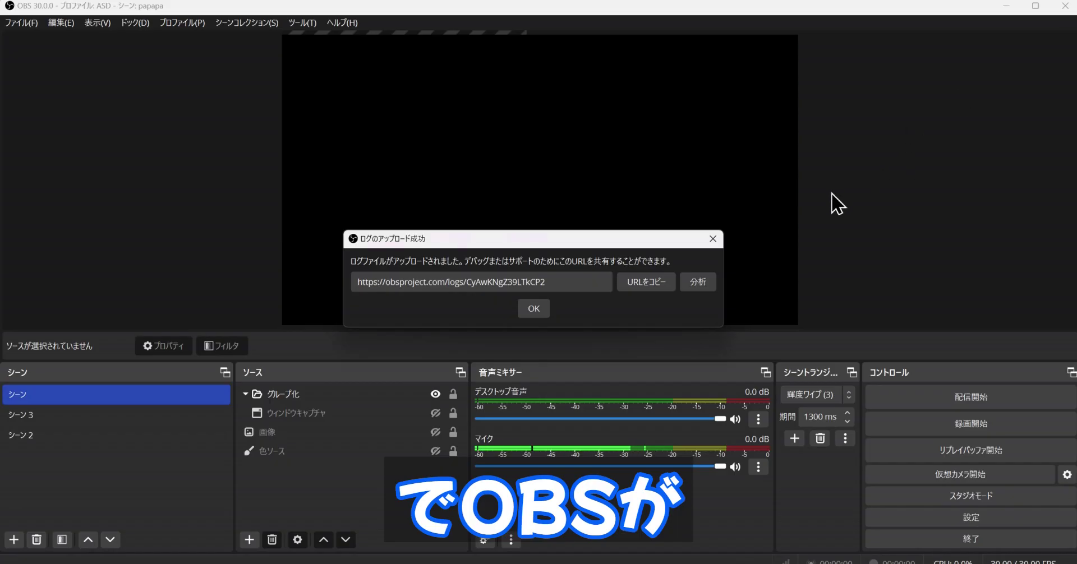
click(713, 237)
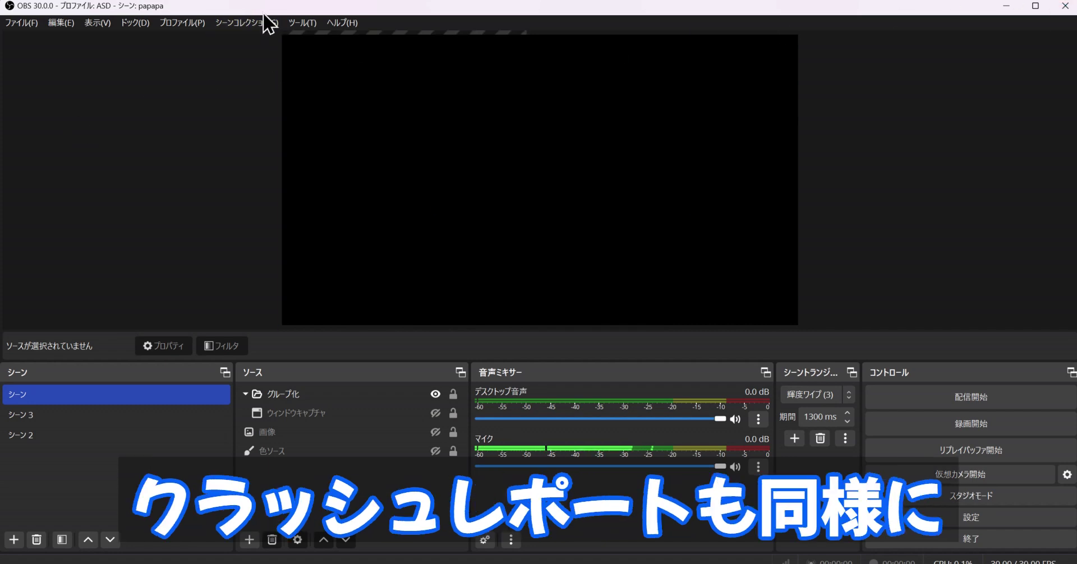
click(343, 23)
mouse_move(370, 122)
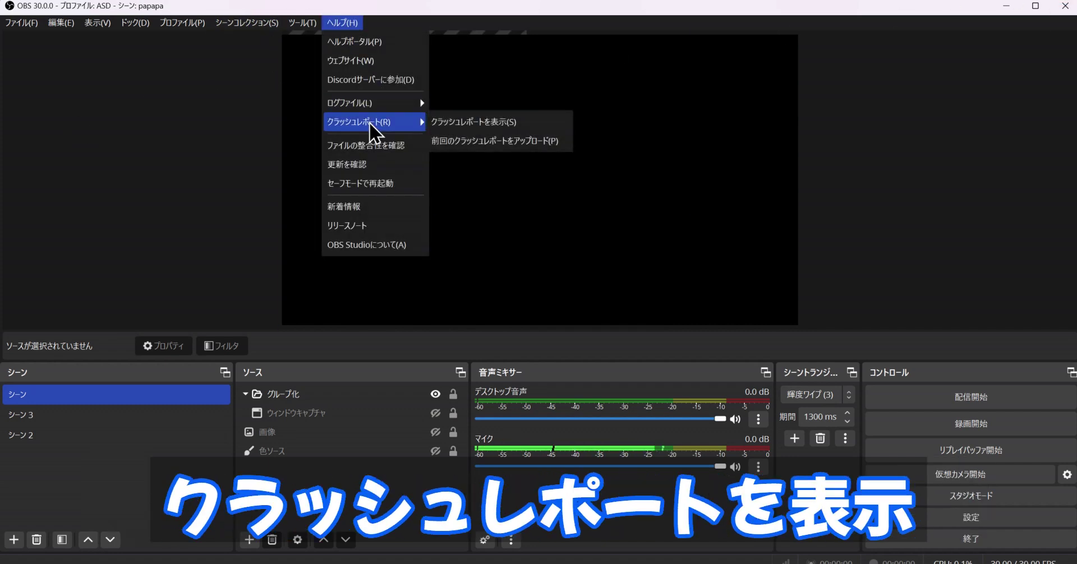
click(534, 139)
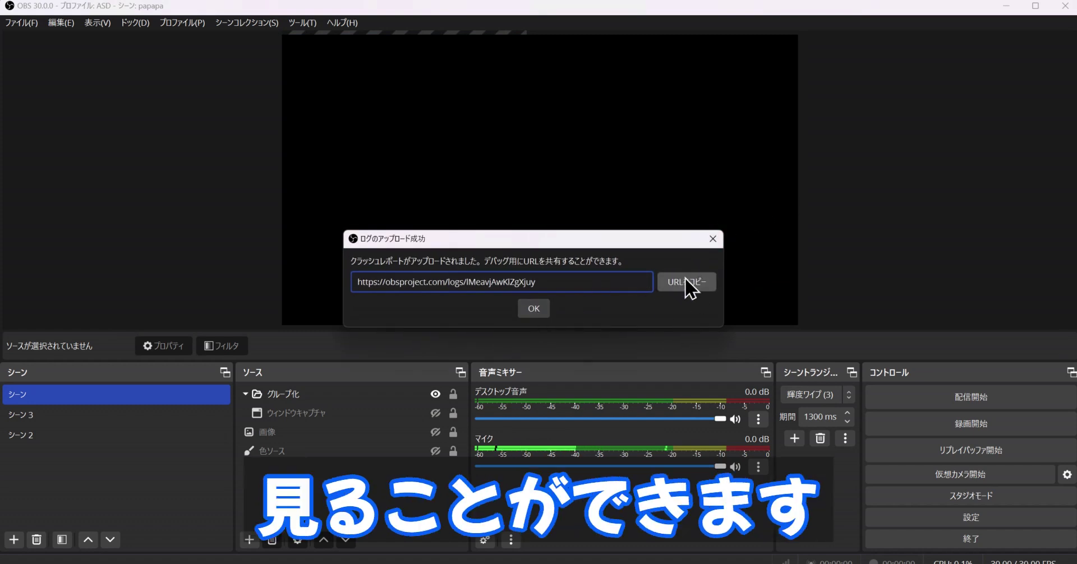
click(713, 240)
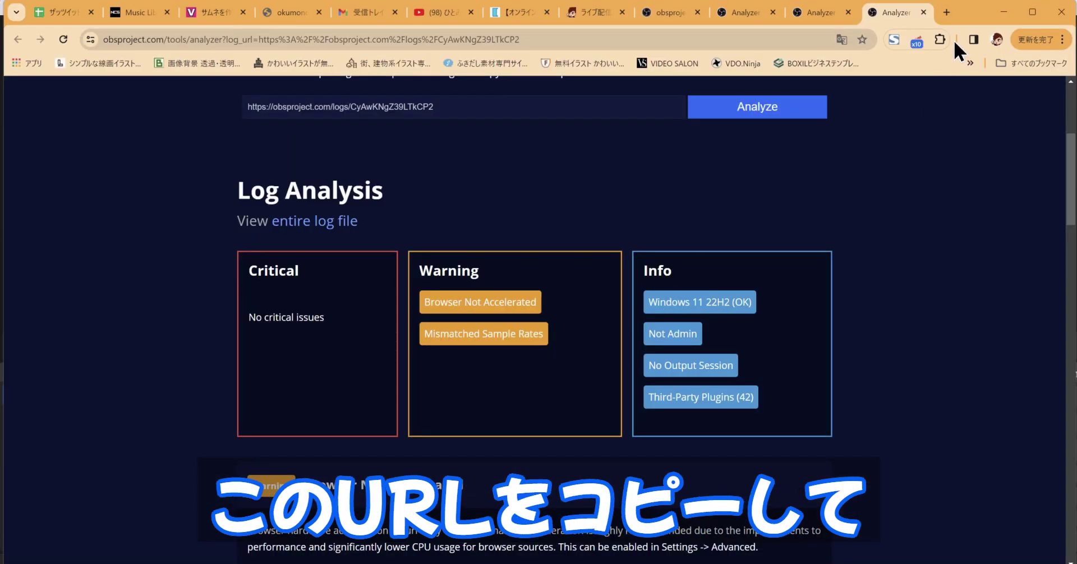
Open the copied obsproject.com crash report URL in a new tab of the Chrome browser.
click(947, 12)
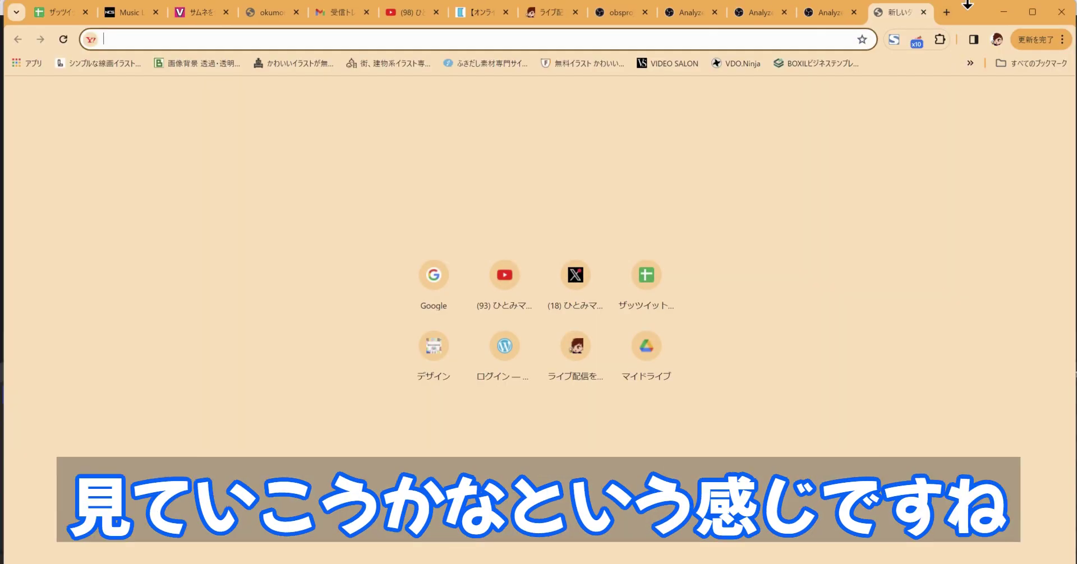
text(https://obsproject.com/logs/IMeavjAwKIZgXjuy)
key(Return)
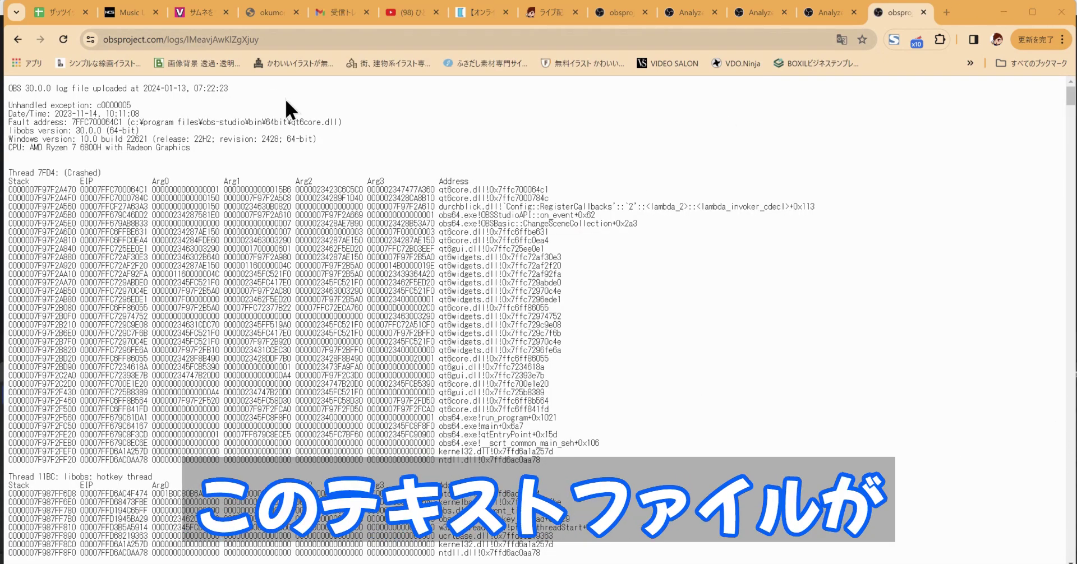
Look through the crash report's thread sections and loaded-module list, ending at the crashed thread at the beginning.
scroll(432, 236, down, 4)
scroll(280, 253, up, 4)
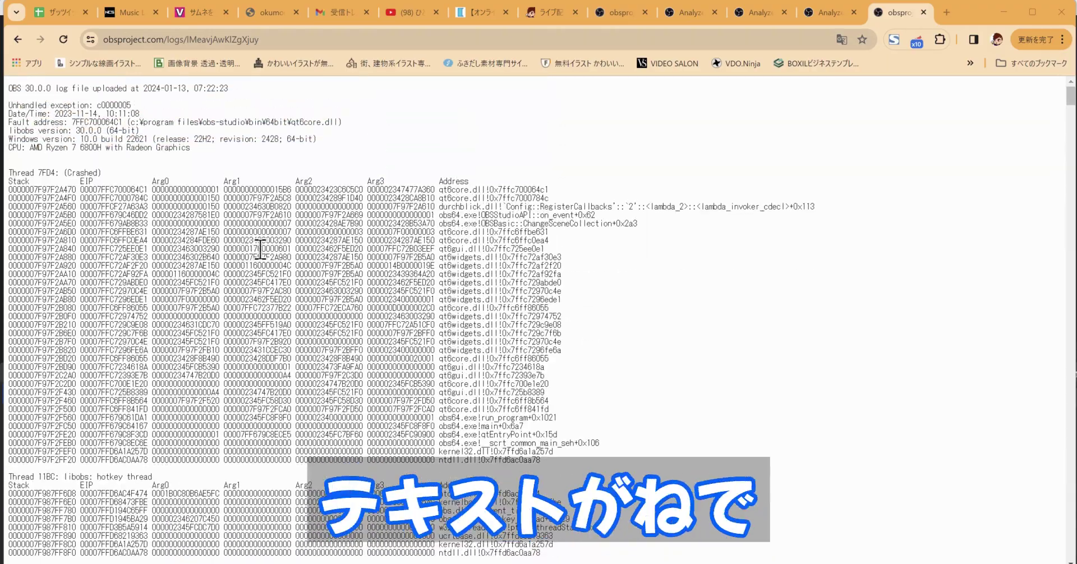
scroll(314, 280, down, 15)
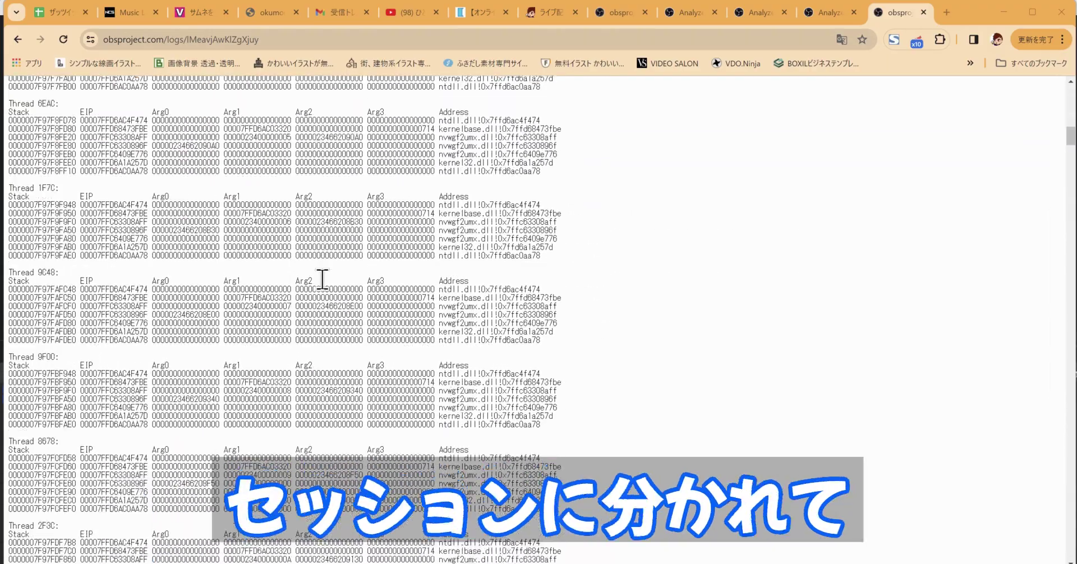
scroll(322, 278, up, 15)
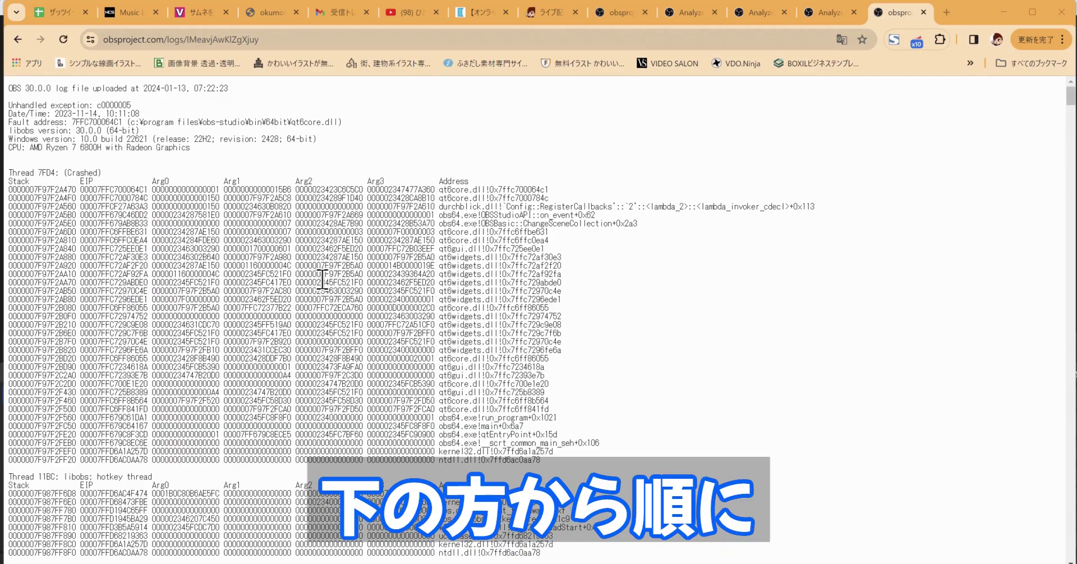
drag(1070, 97, 1070, 552)
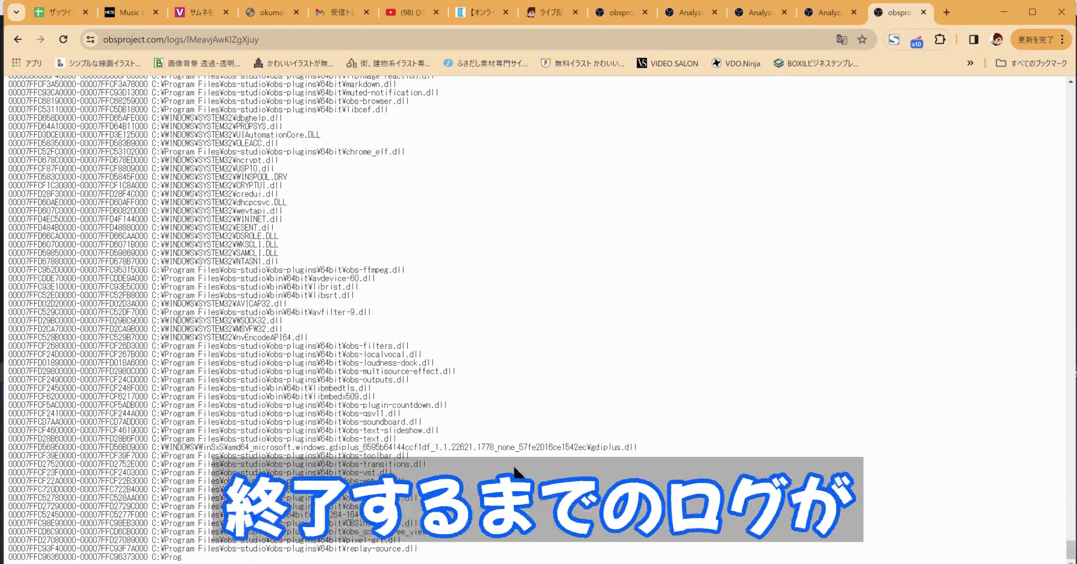
scroll(346, 411, up, 10)
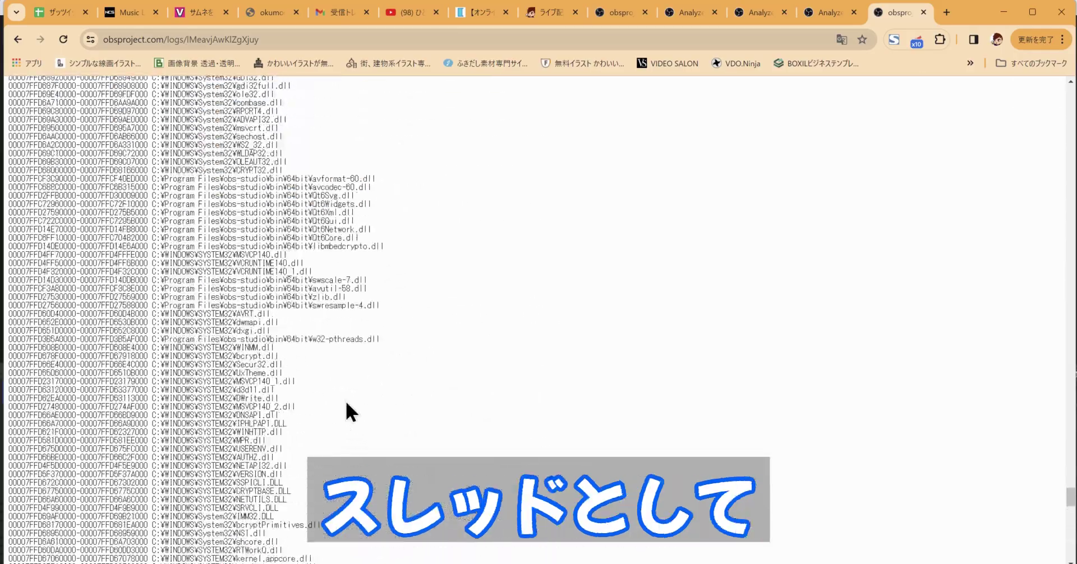
scroll(346, 405, up, 15)
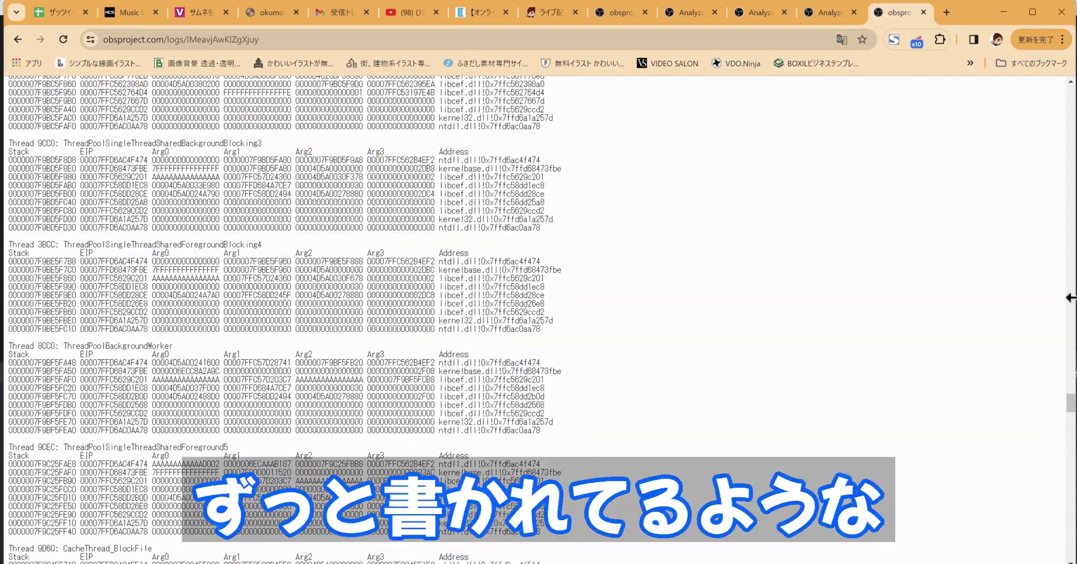
drag(1069, 410, 1069, 96)
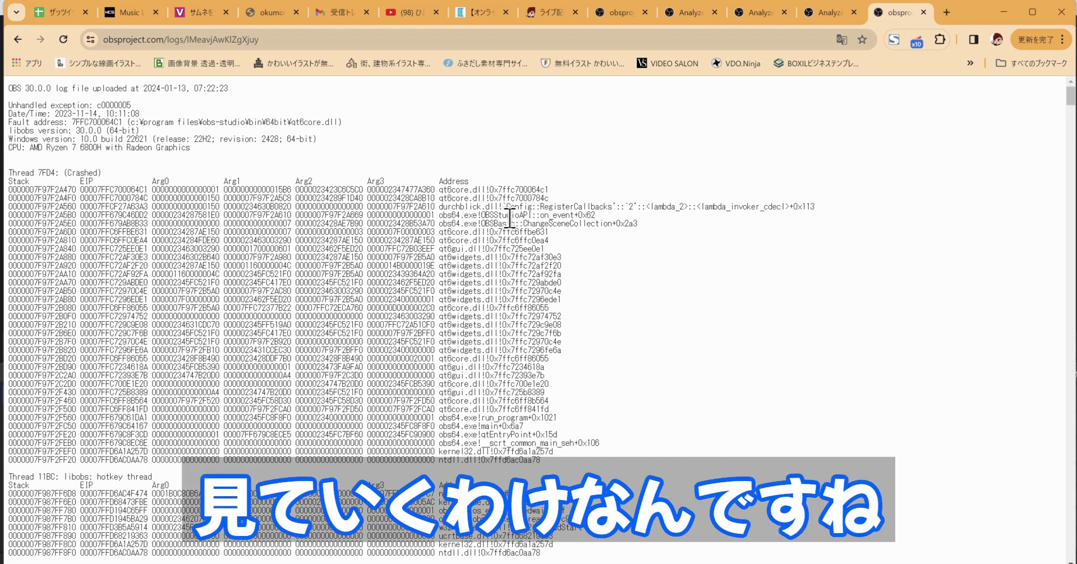
Examine the durchblick.dll entry in the crashed thread's address list, including its RegisterCallbacks and lambda_invoker_cdecl parts.
drag(439, 207, 475, 206)
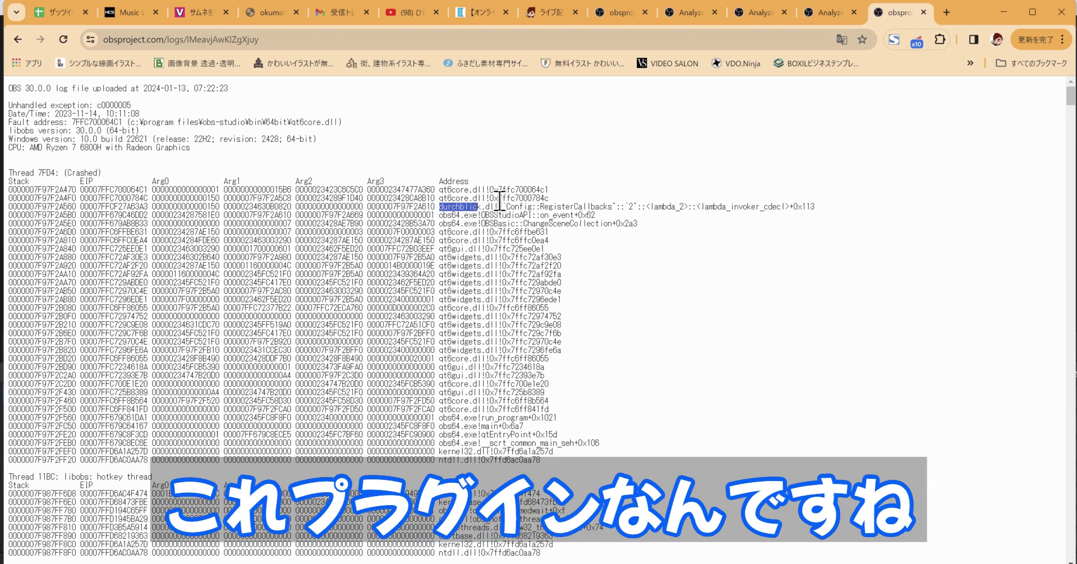
click(499, 202)
drag(574, 206, 600, 207)
drag(724, 205, 764, 206)
click(759, 203)
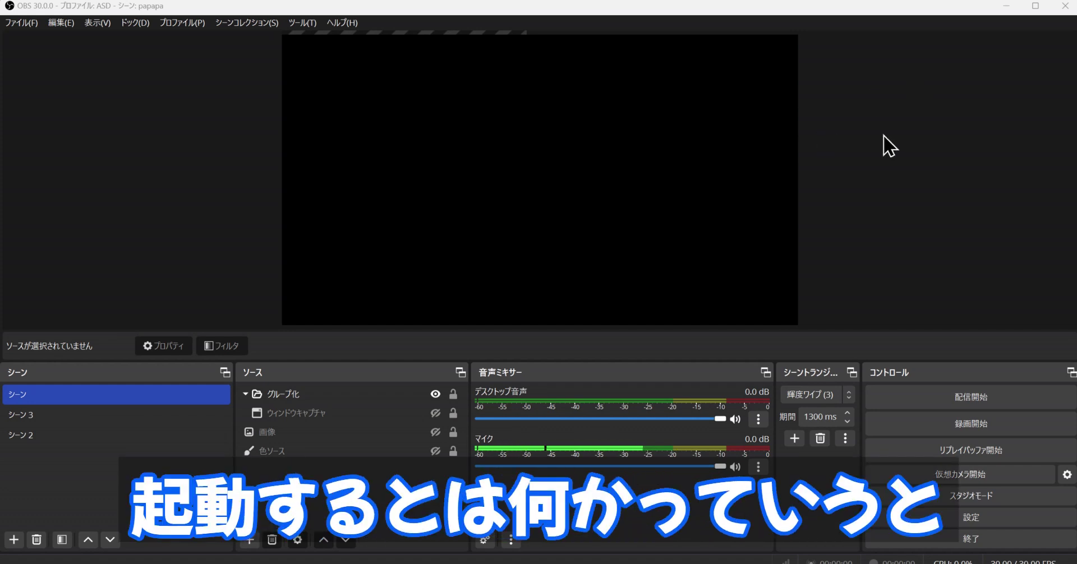
In OBS Studio, review the process priority choices in the advanced settings and leave the settings without changing anything.
click(917, 522)
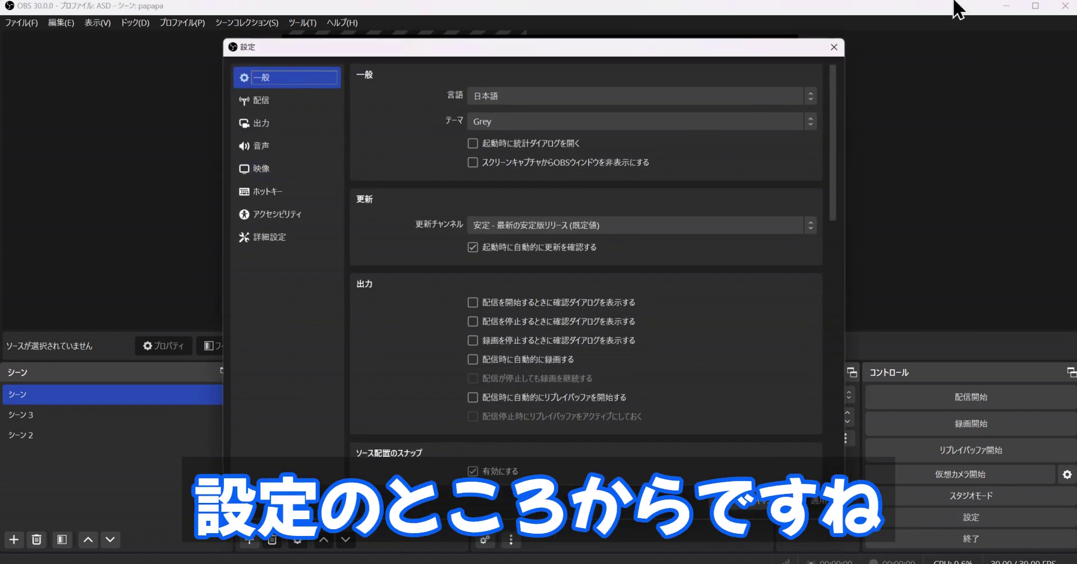
click(834, 47)
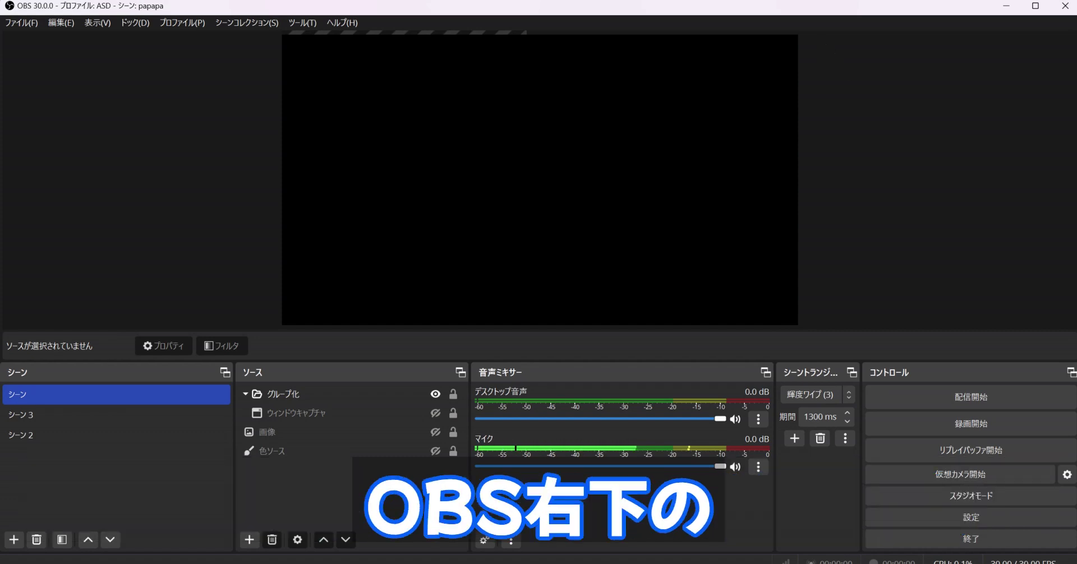
click(970, 521)
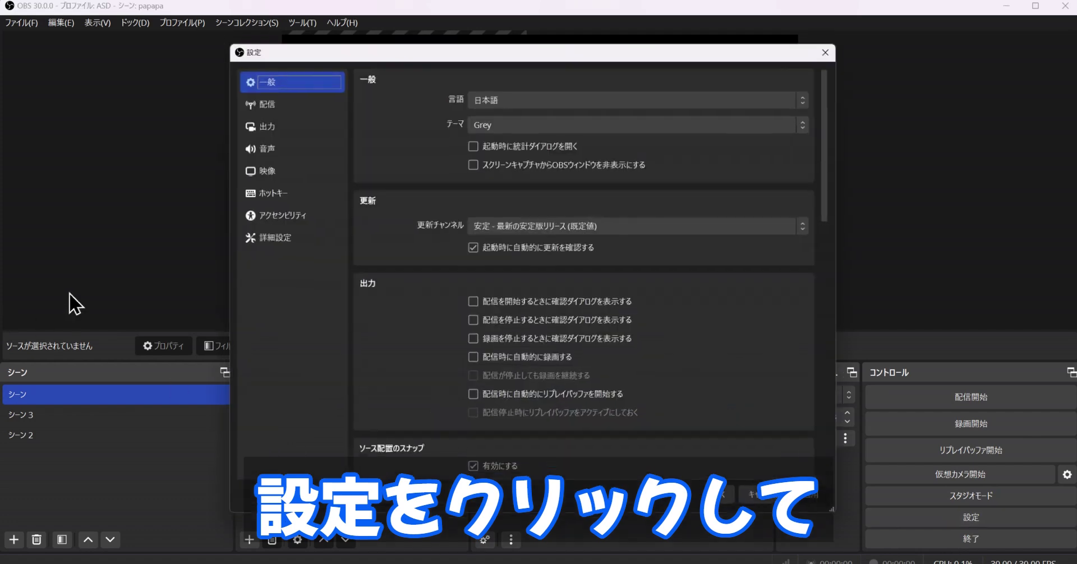
click(284, 243)
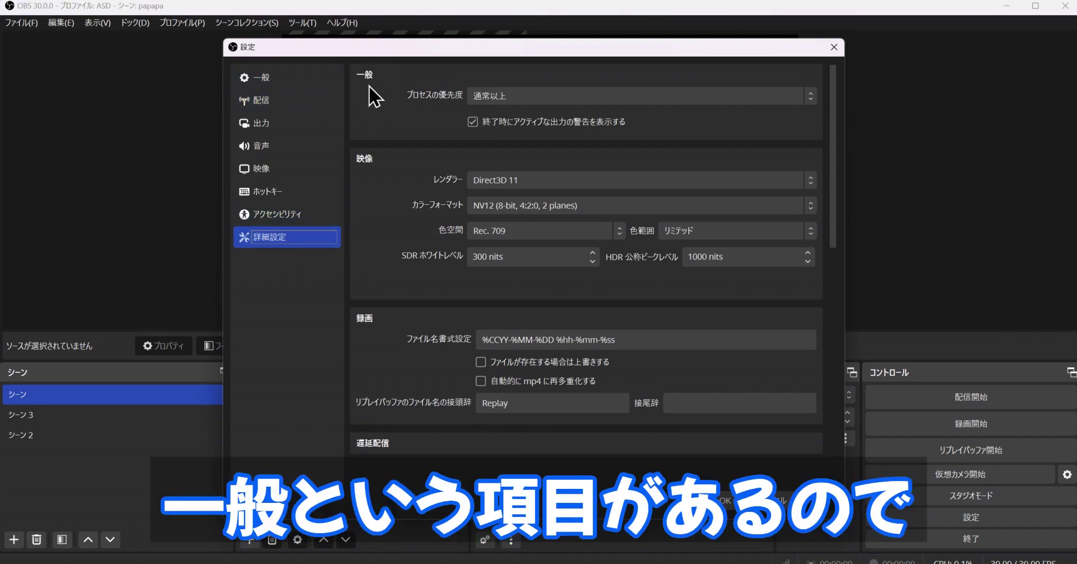
click(545, 92)
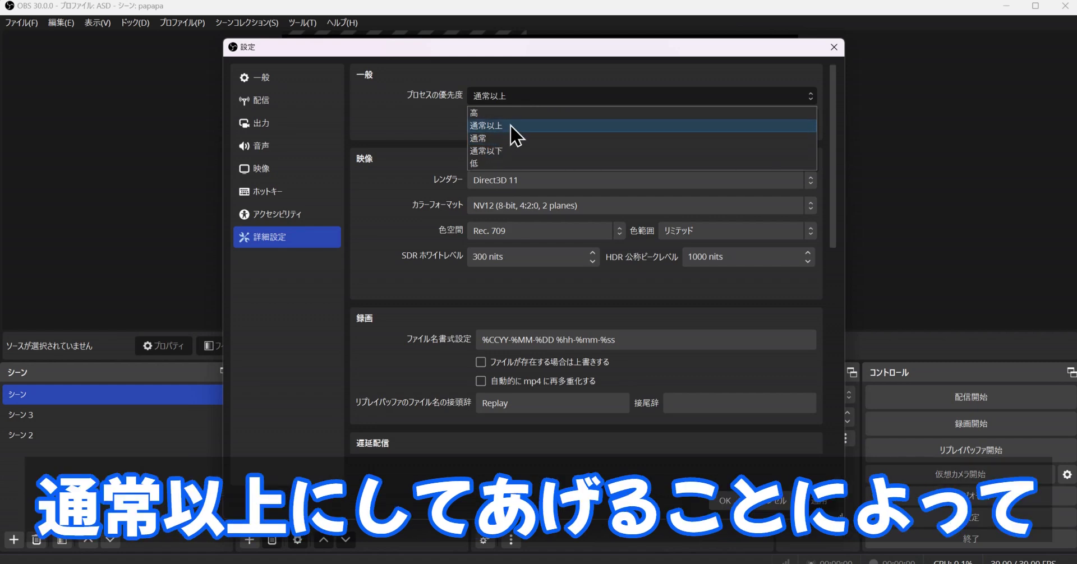
click(410, 120)
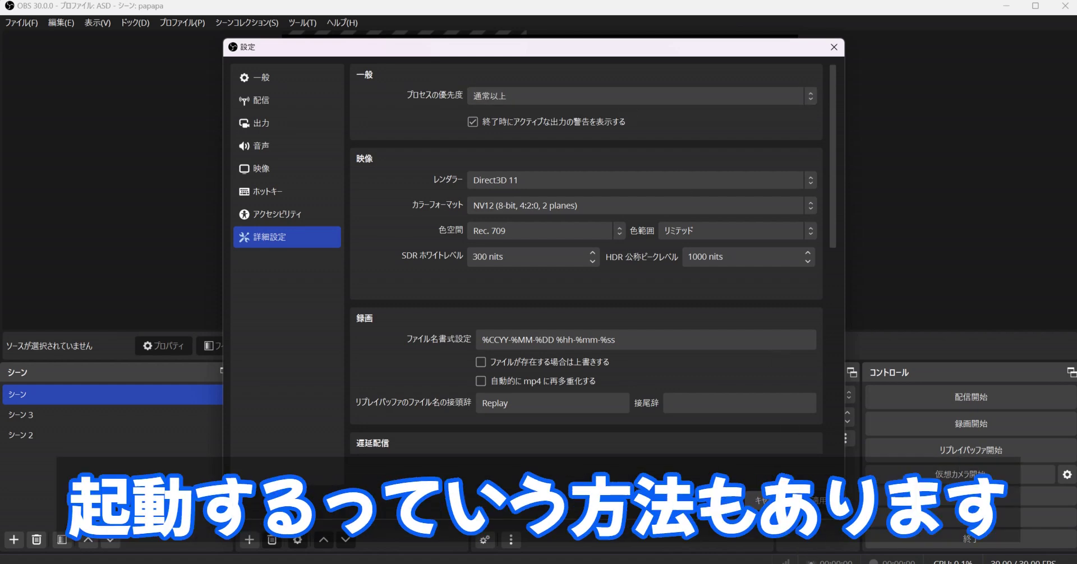
click(758, 498)
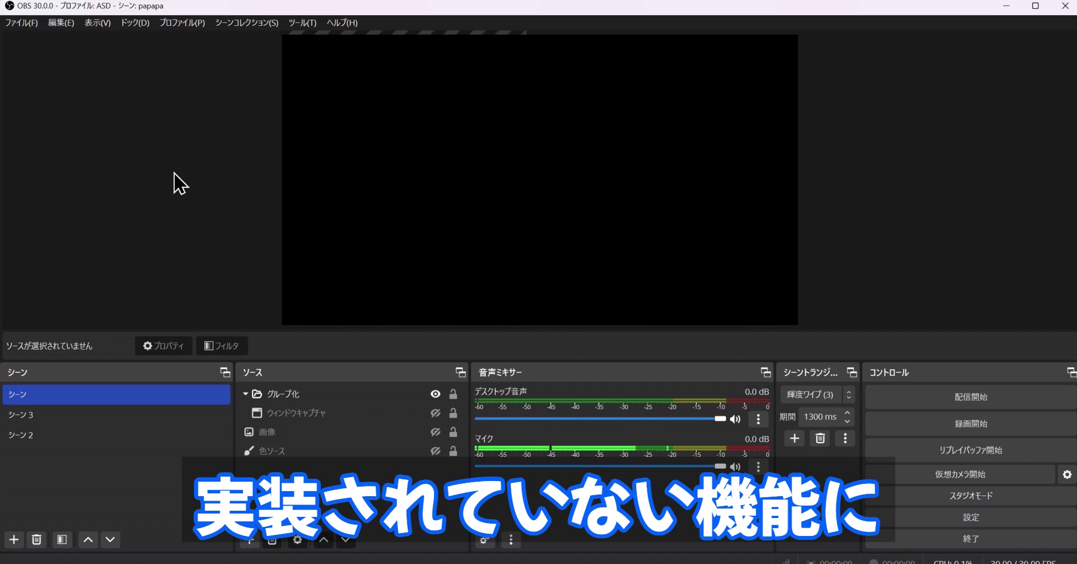
Locate the option for restarting OBS Studio in safe mode (セーフモードで再起動) without running it.
click(351, 24)
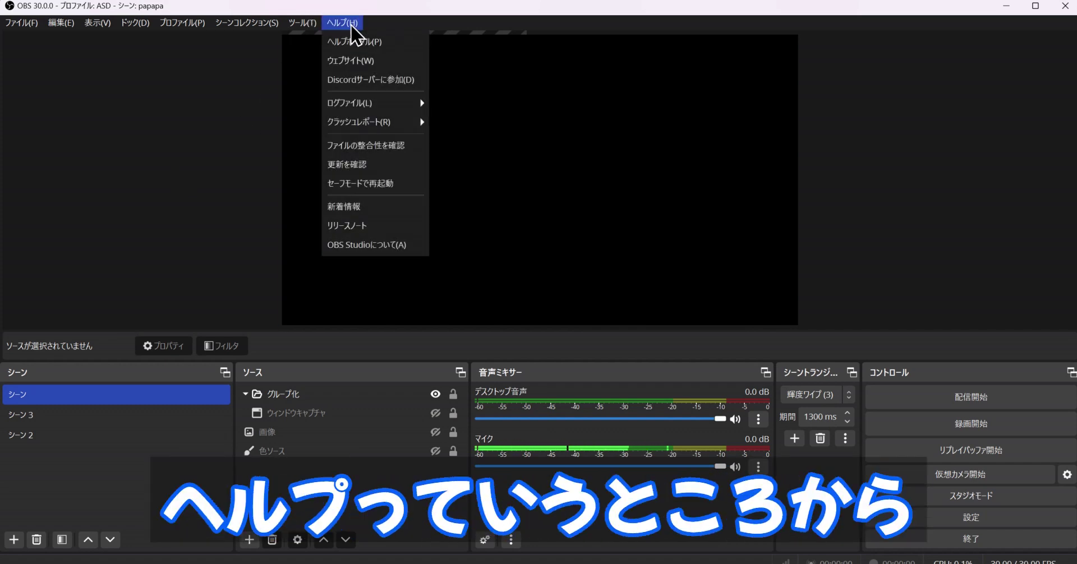
mouse_move(135, 23)
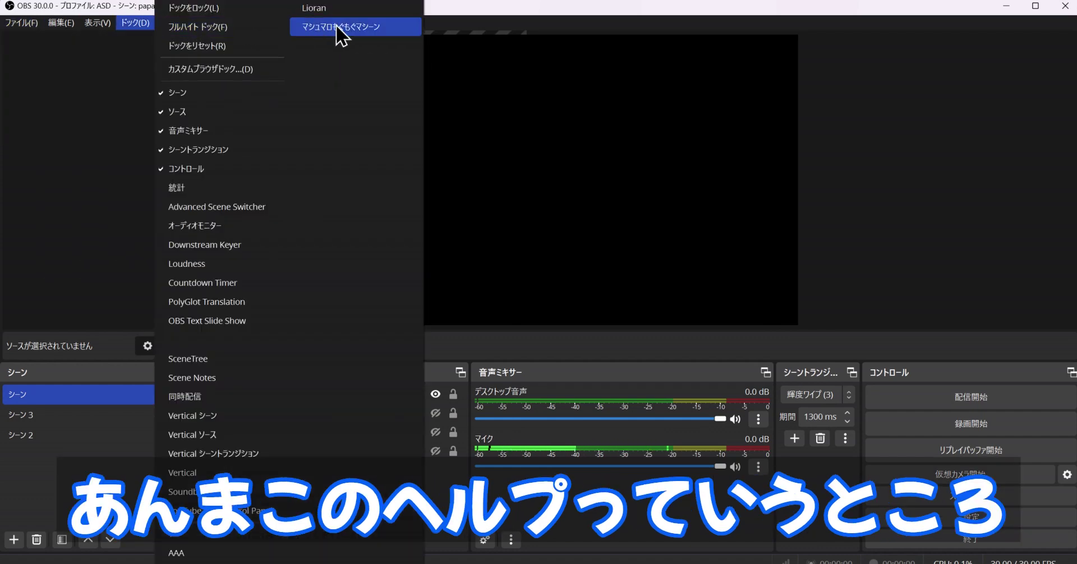
click(352, 24)
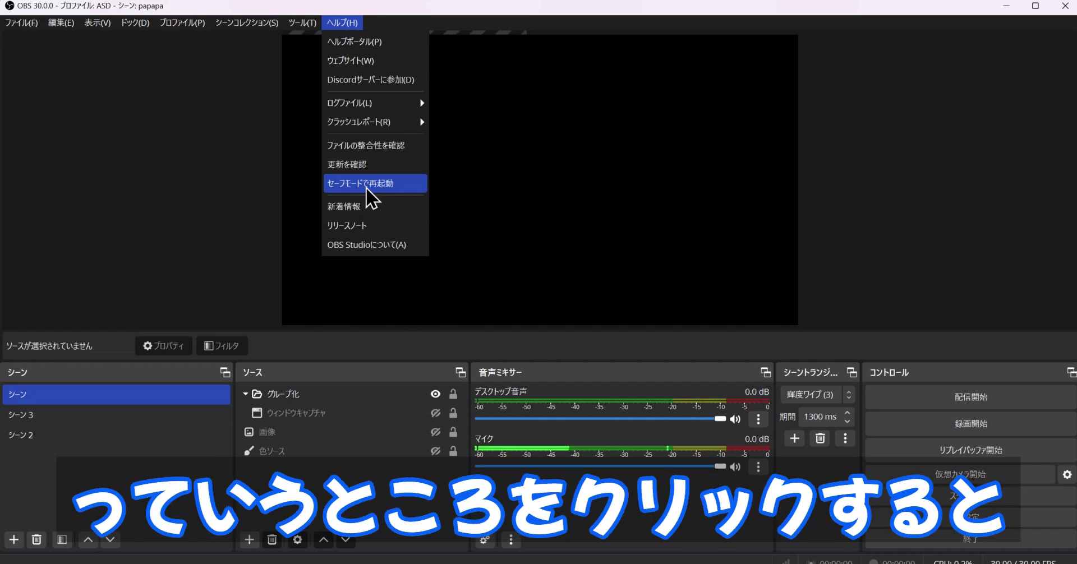
click(190, 190)
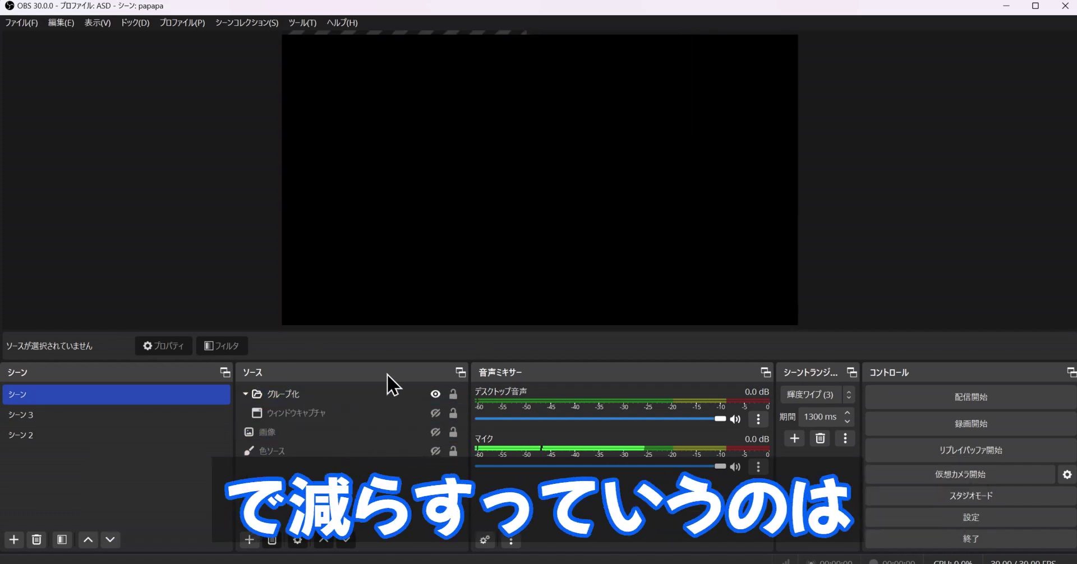
Delete the ウィンドウキャプチャ source from the グループ化 group and confirm the removal.
click(307, 414)
right_click(307, 414)
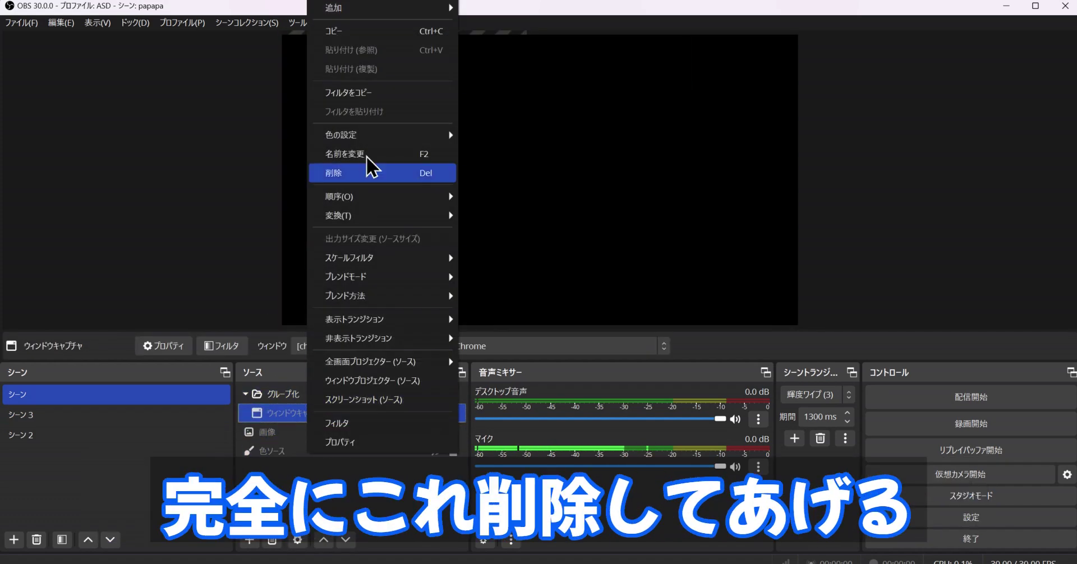
click(361, 175)
click(566, 303)
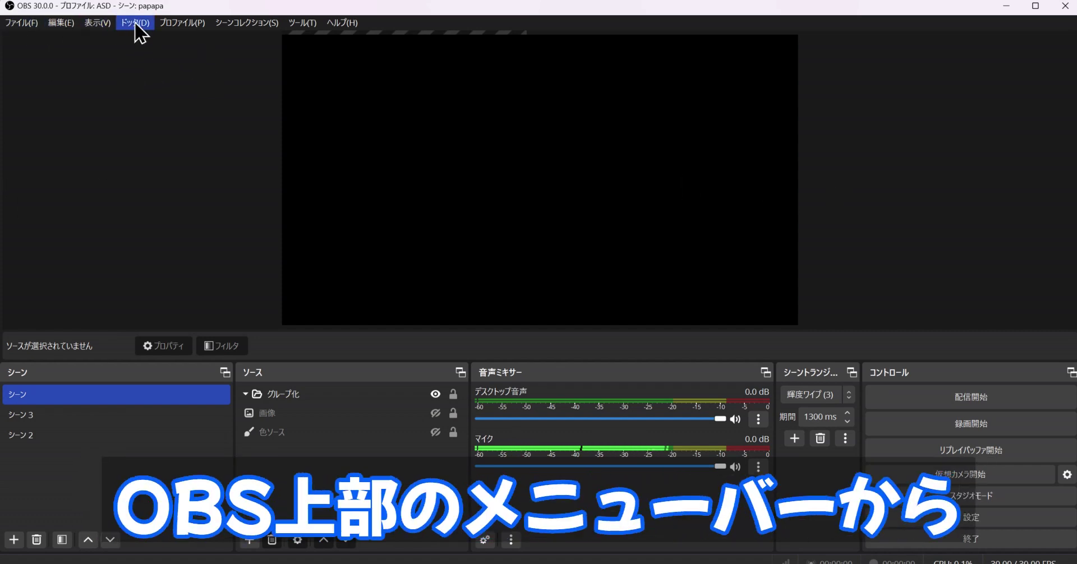
Show the 統計 (statistics) dock as a floating window, move it up over the preview and enlarge it.
click(135, 23)
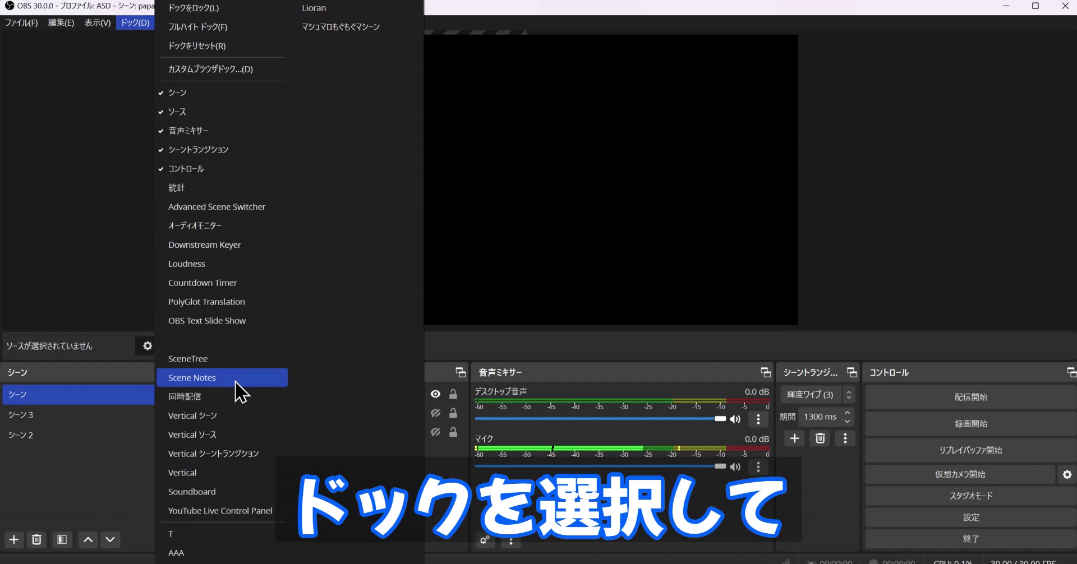
click(206, 194)
drag(558, 237, 544, 145)
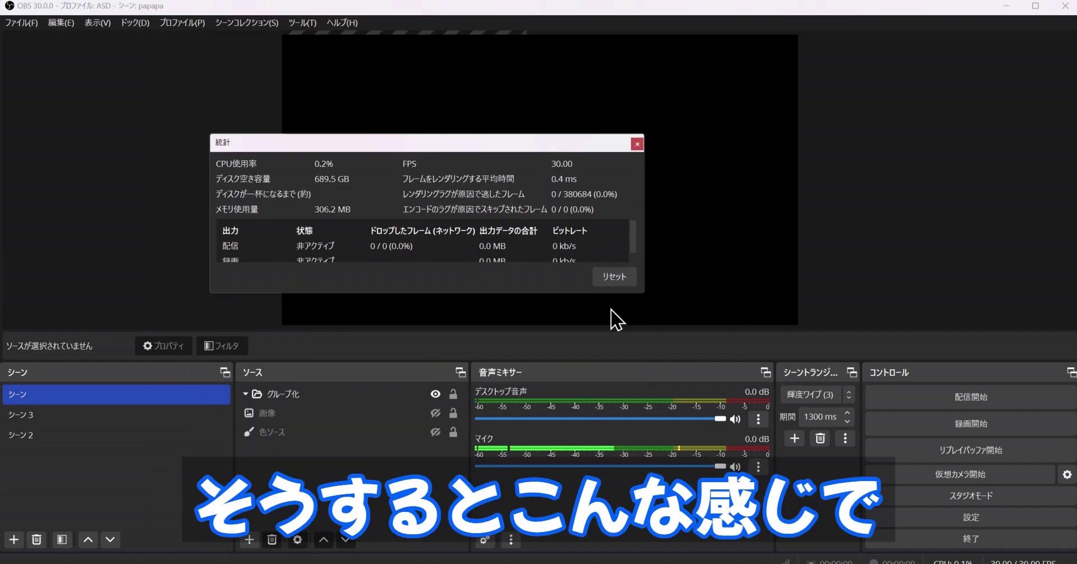
click(647, 299)
drag(644, 292, 952, 456)
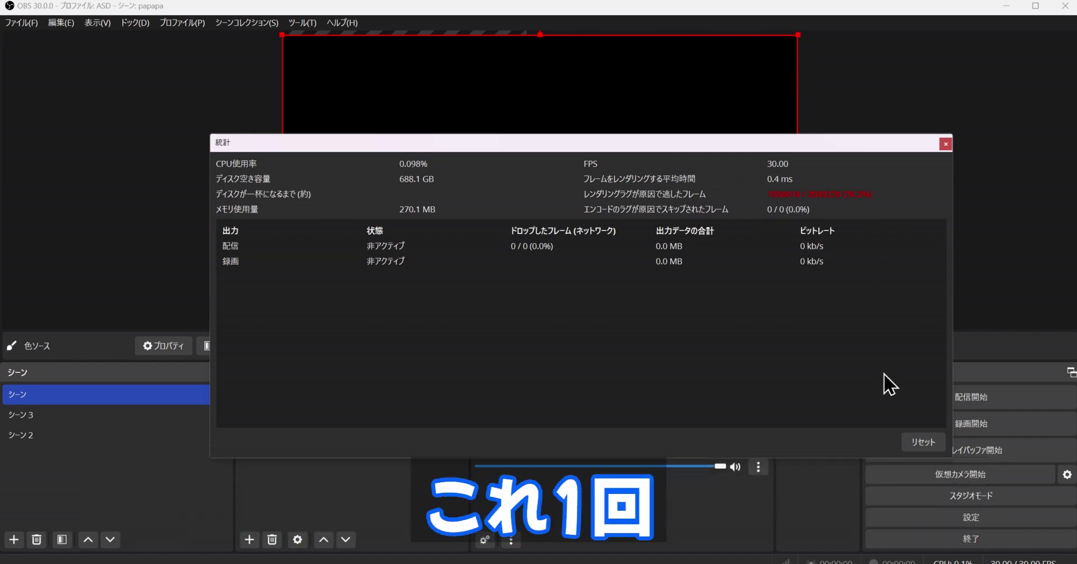
Reset the statistics counters, reposition the statistics window to read it, then close it and dismiss the dock notice.
click(925, 443)
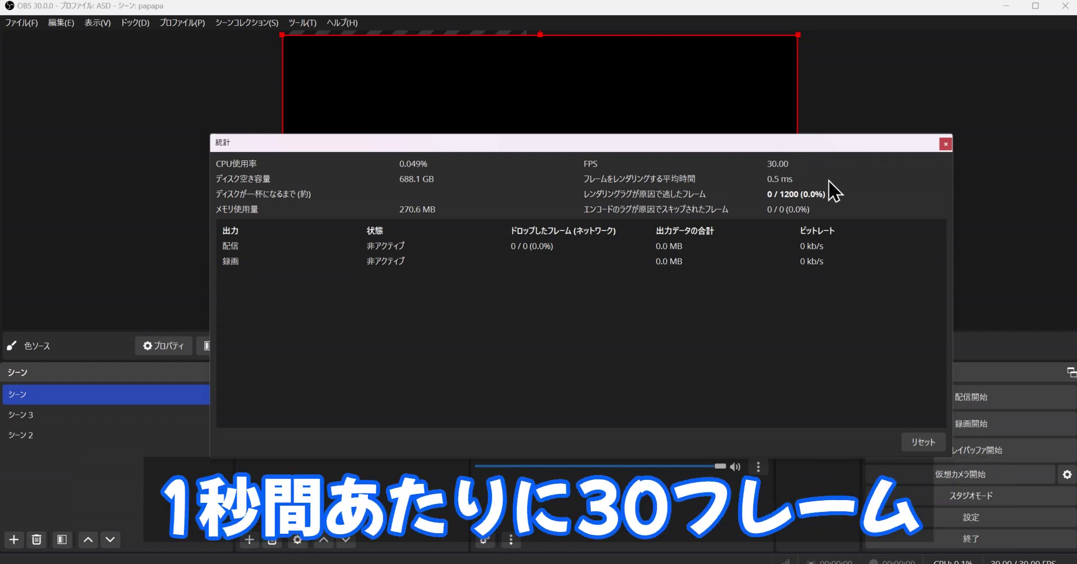
drag(853, 144, 785, 120)
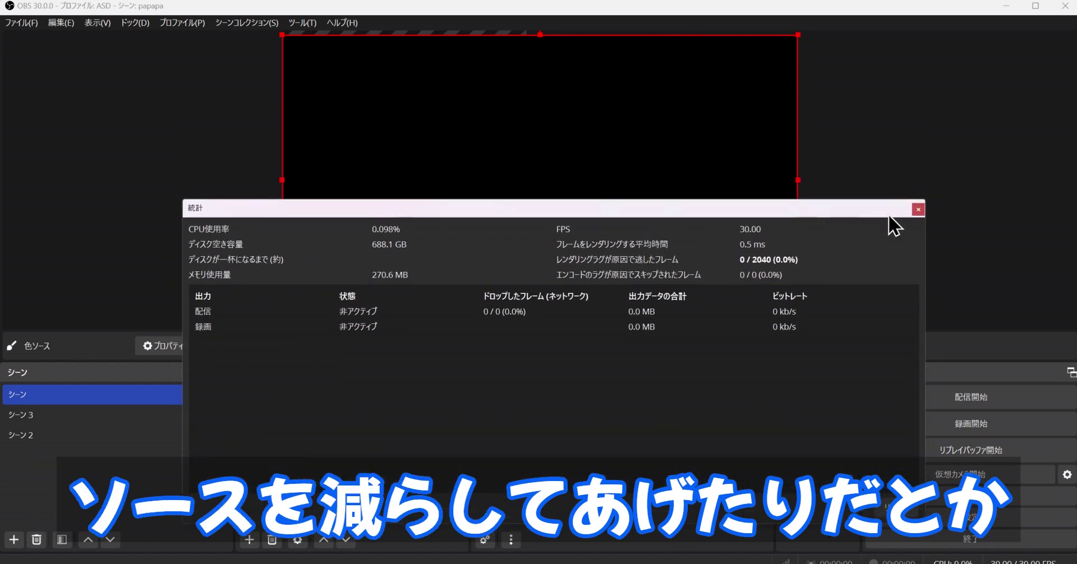
drag(851, 204, 831, 93)
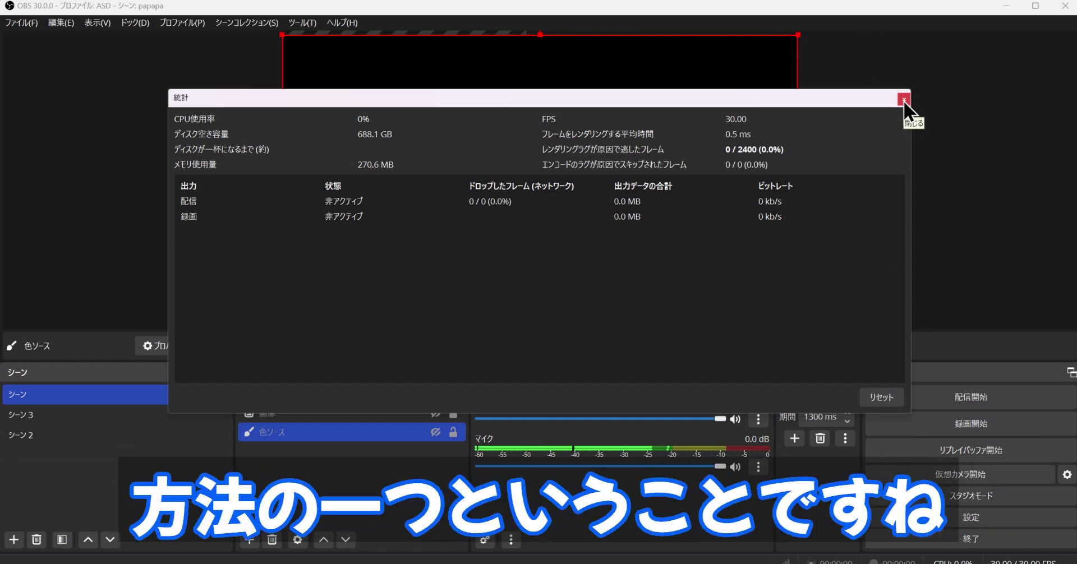
click(903, 100)
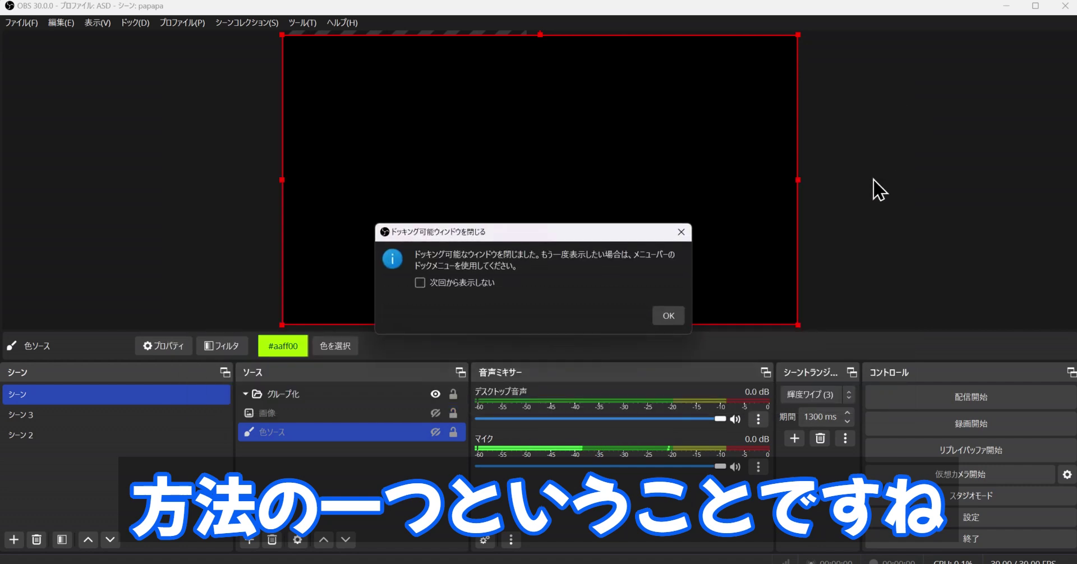
click(667, 316)
click(965, 205)
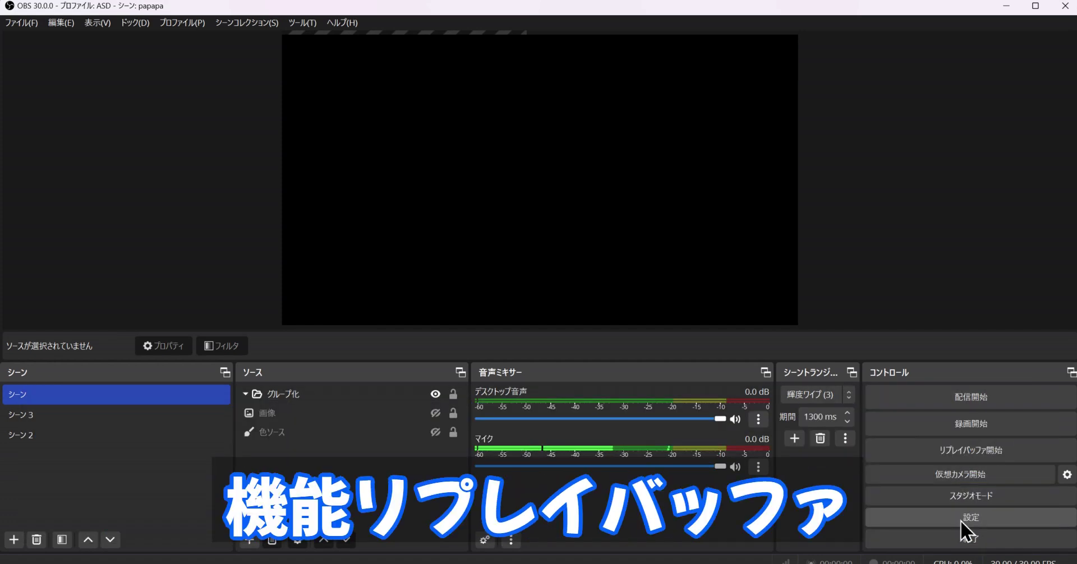
In the output settings for the replay buffer, try a maximum replay time of 600 s, then reduce it to 60 s.
click(971, 519)
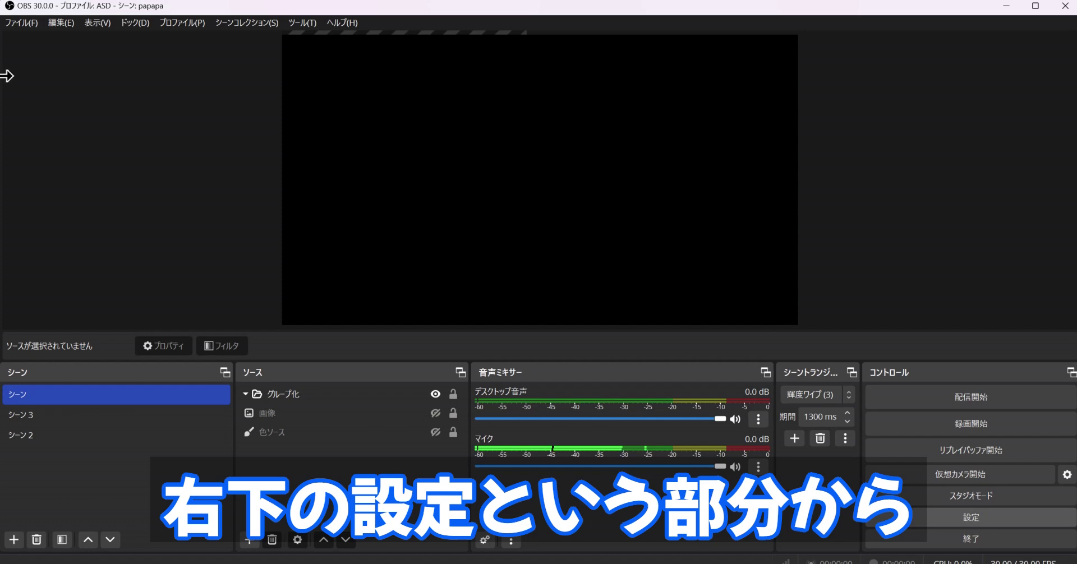
click(286, 124)
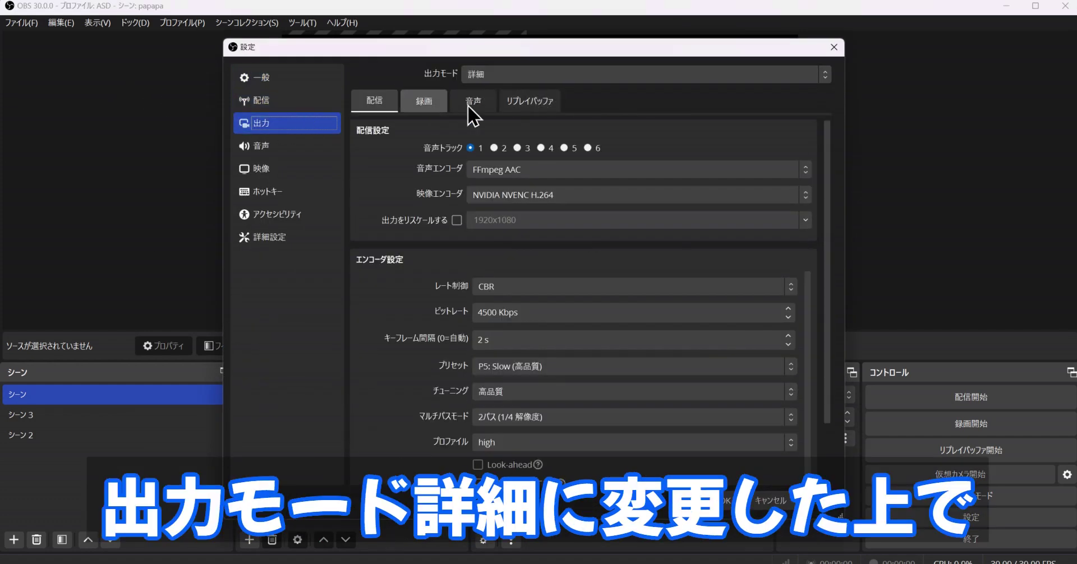
click(548, 102)
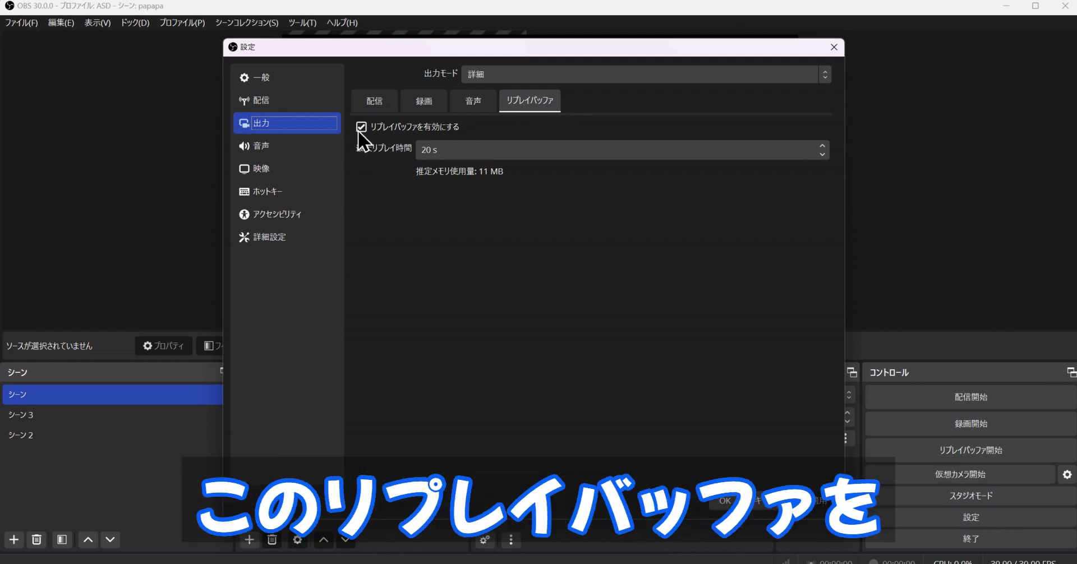
click(441, 151)
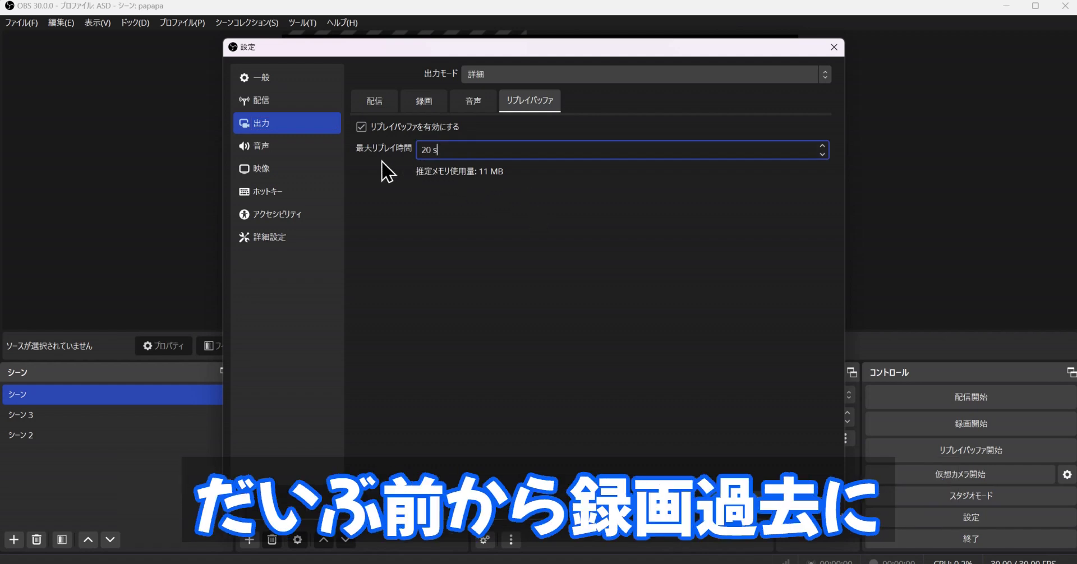
click(425, 151)
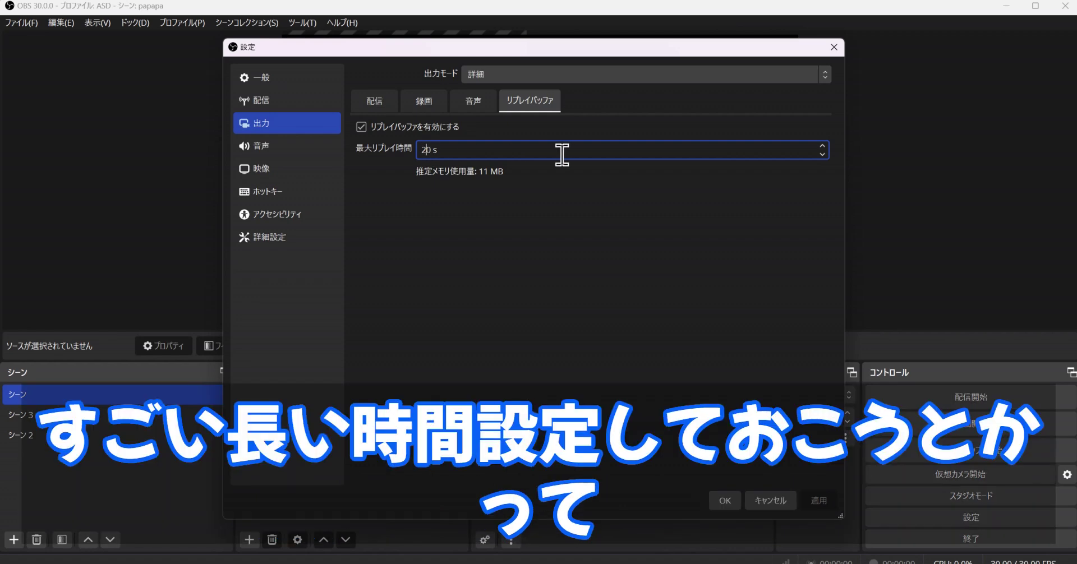
key(BackSpace)
text(60)
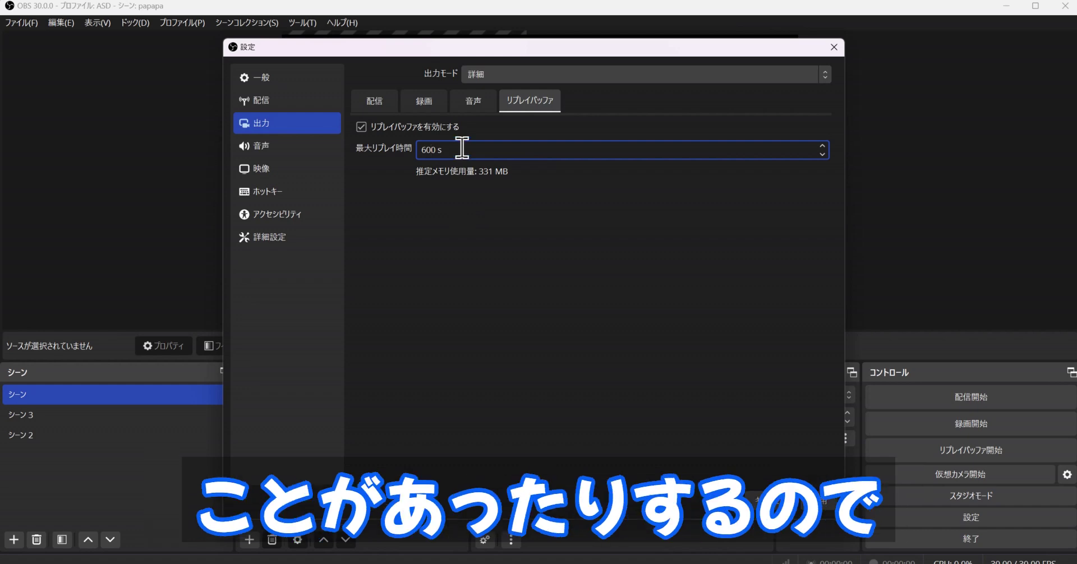
key(Delete)
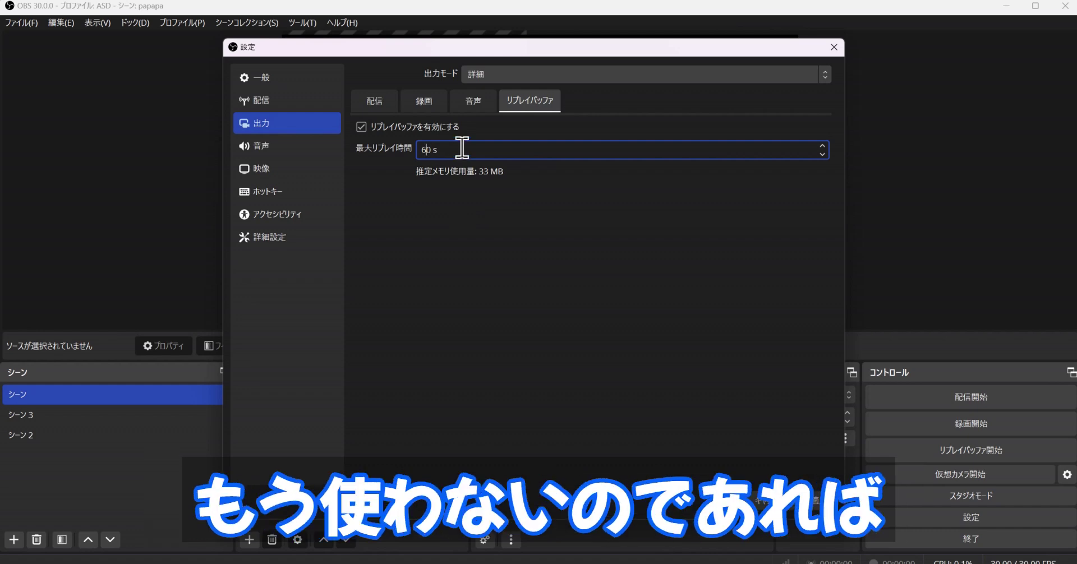
Disable the replay buffer, apply the change and close the settings.
click(361, 127)
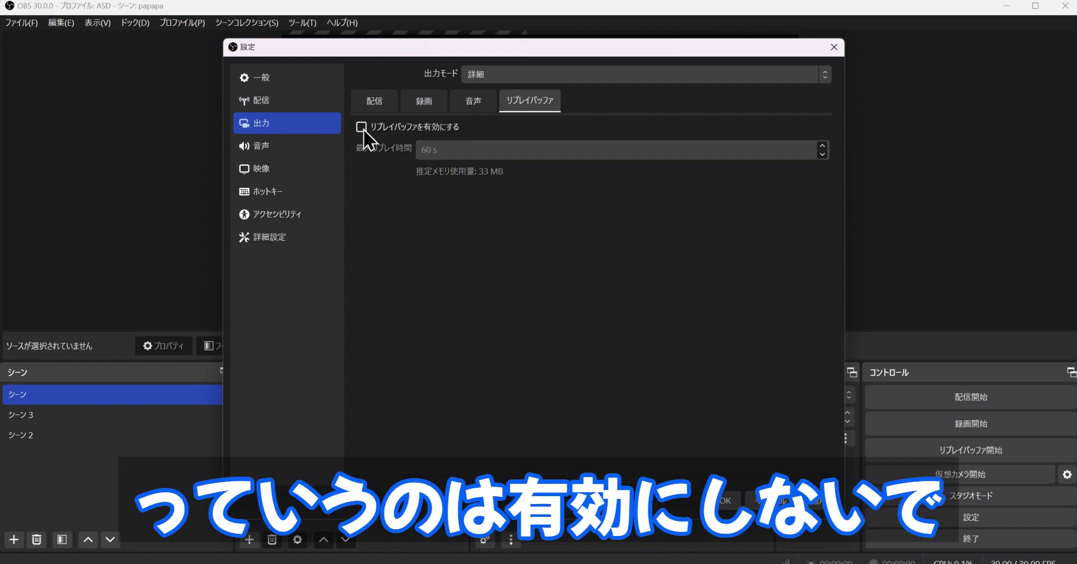
click(818, 501)
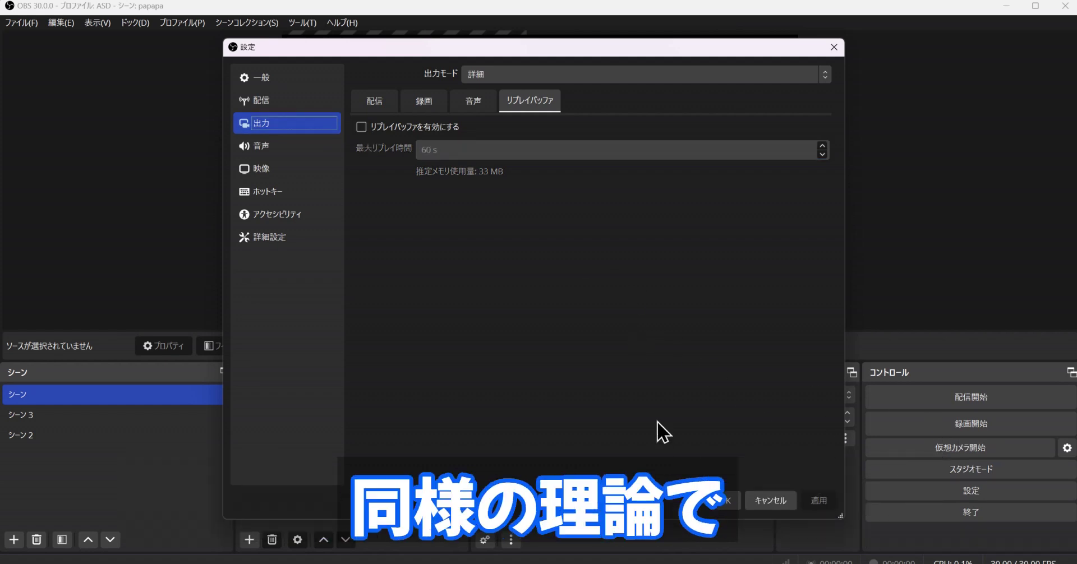
click(715, 505)
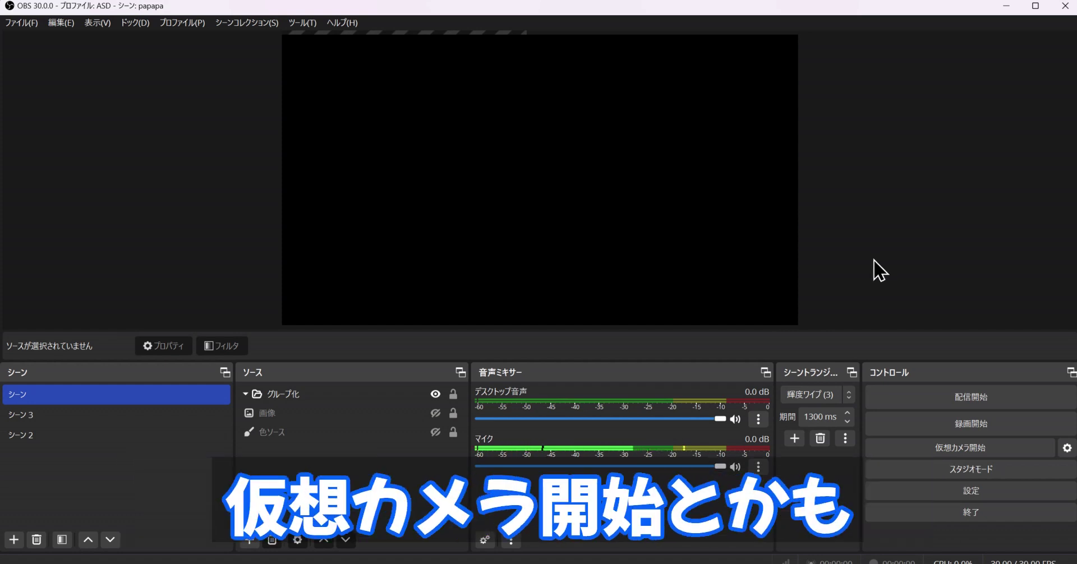
Start the virtual camera and stop it again.
click(1035, 449)
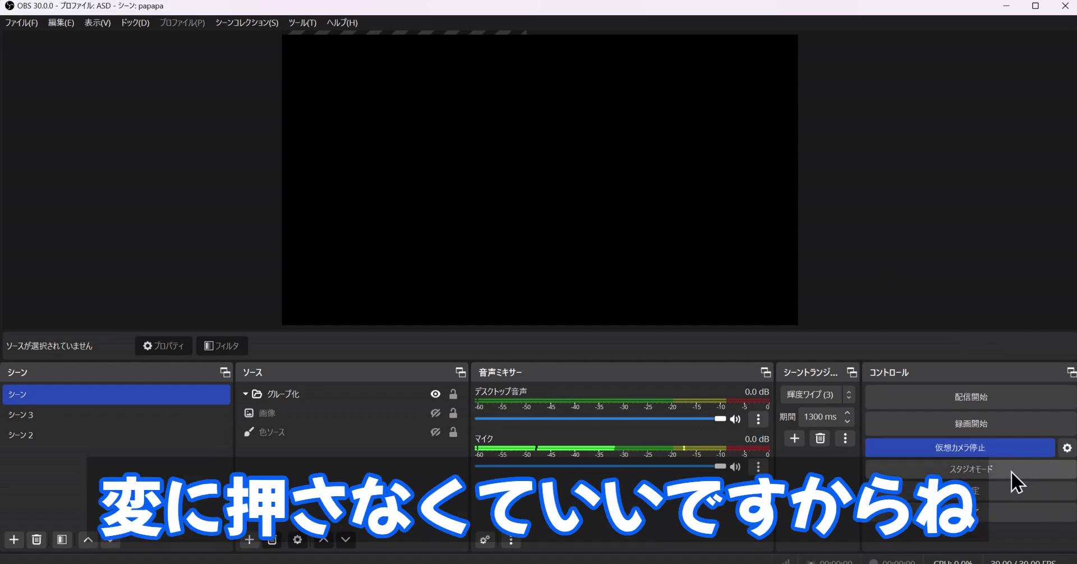
click(1047, 452)
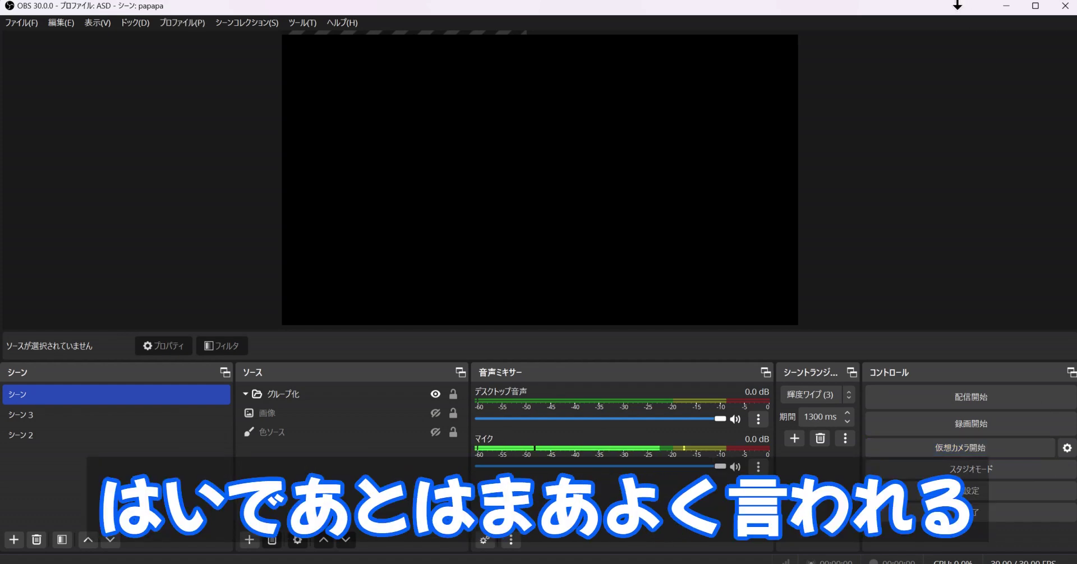